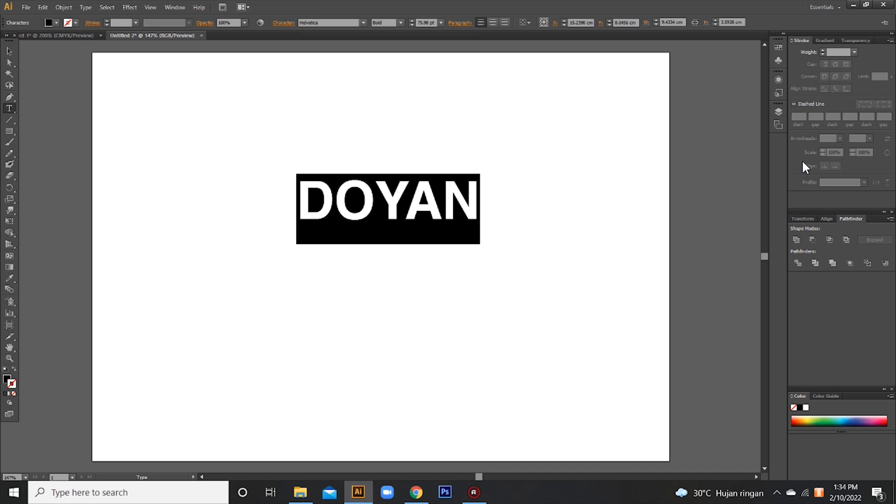
Show the character settings and set the tracking of the DOYAN text to -50
{"action": "left_click", "coordinate": [174, 7]}
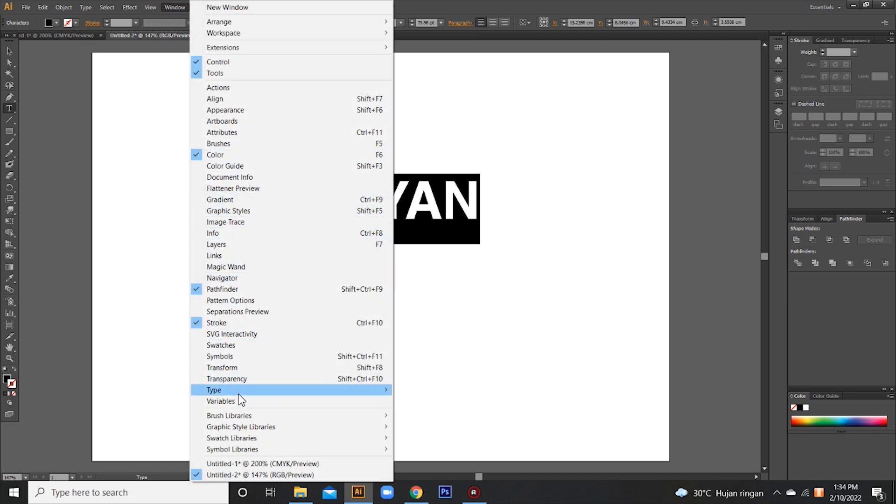
{"action": "mouse_move", "coordinate": [241, 392]}
{"action": "left_click", "coordinate": [426, 391]}
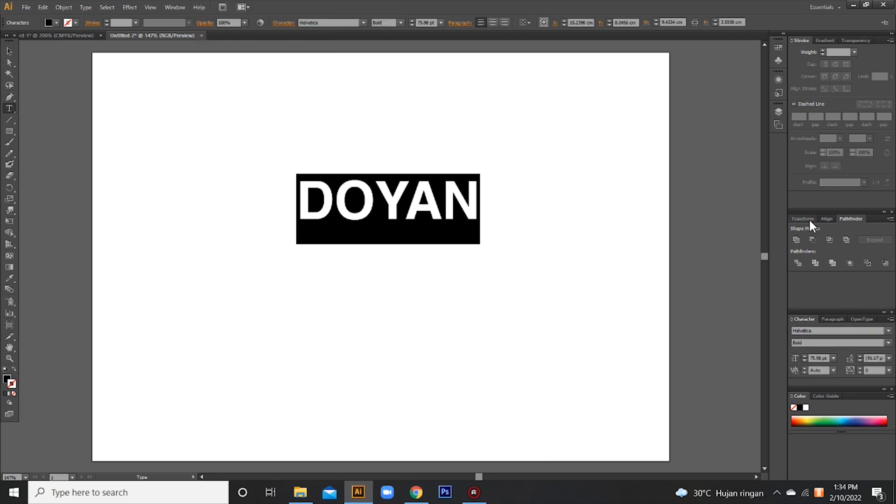
{"action": "left_click", "coordinate": [889, 371]}
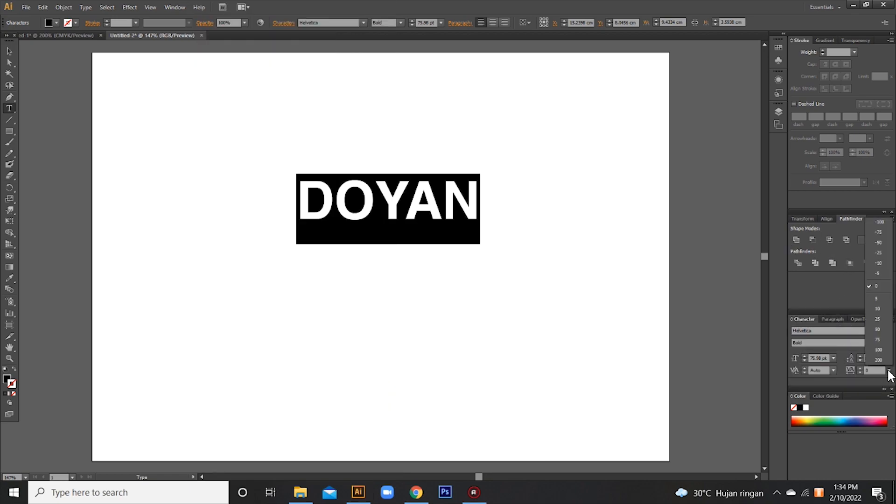
{"action": "left_click", "coordinate": [873, 250]}
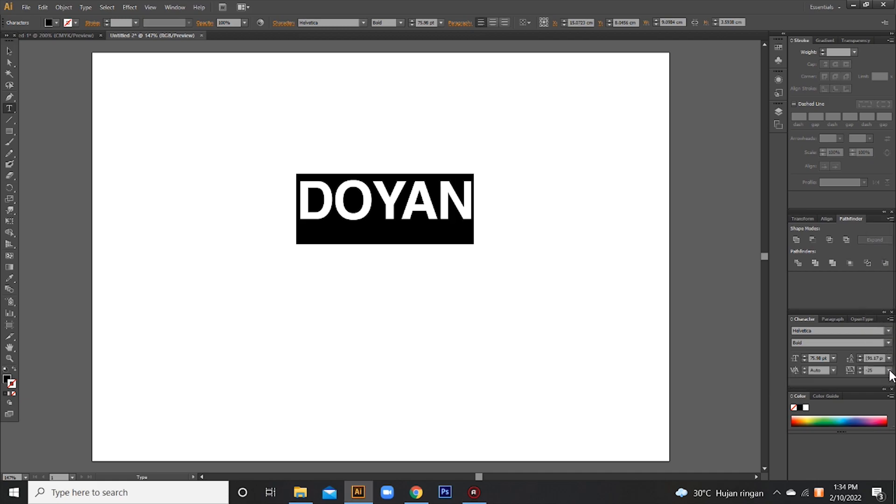
{"action": "left_click", "coordinate": [889, 370]}
{"action": "left_click", "coordinate": [875, 239]}
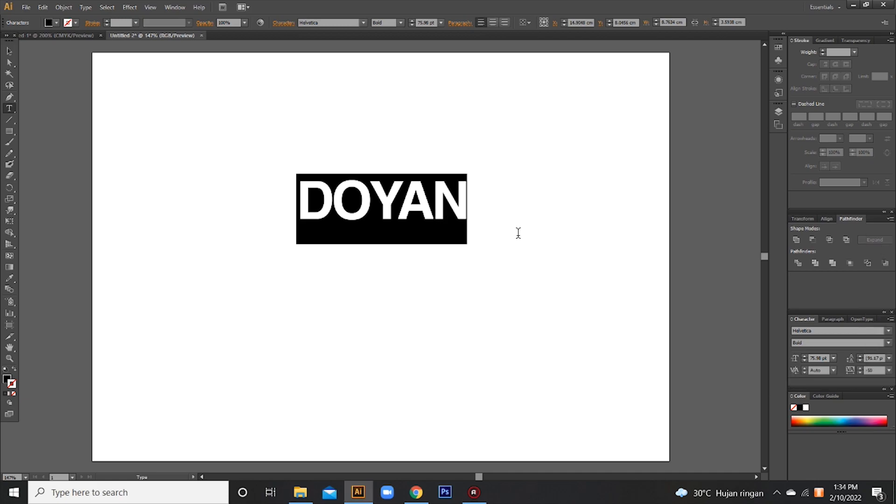
Start a 3D Rotate effect on the DOYAN text object with the Isometric Left position and the preview turned on
{"action": "left_click", "coordinate": [8, 51]}
{"action": "left_click", "coordinate": [359, 104]}
{"action": "left_click", "coordinate": [422, 196]}
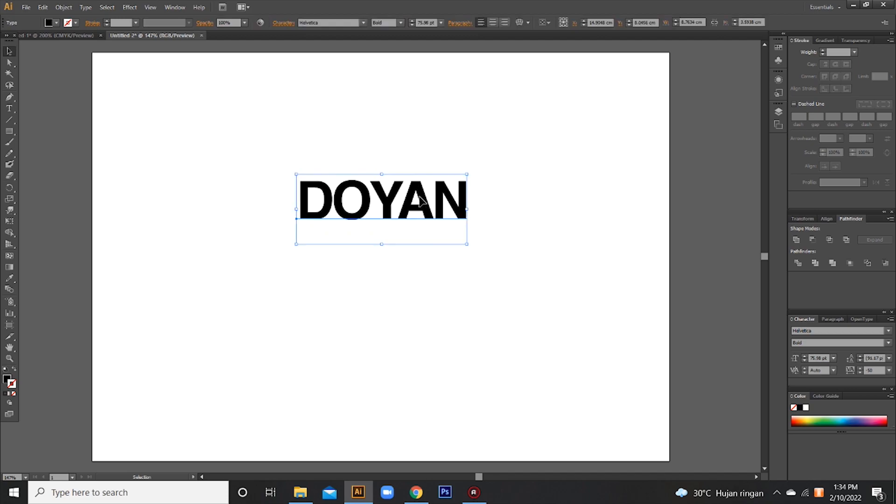
{"action": "left_click", "coordinate": [131, 7]}
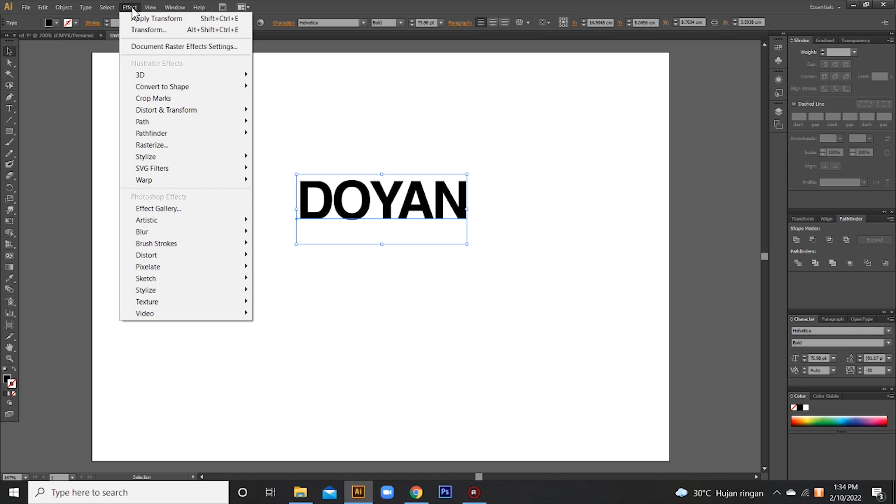
{"action": "mouse_move", "coordinate": [163, 78]}
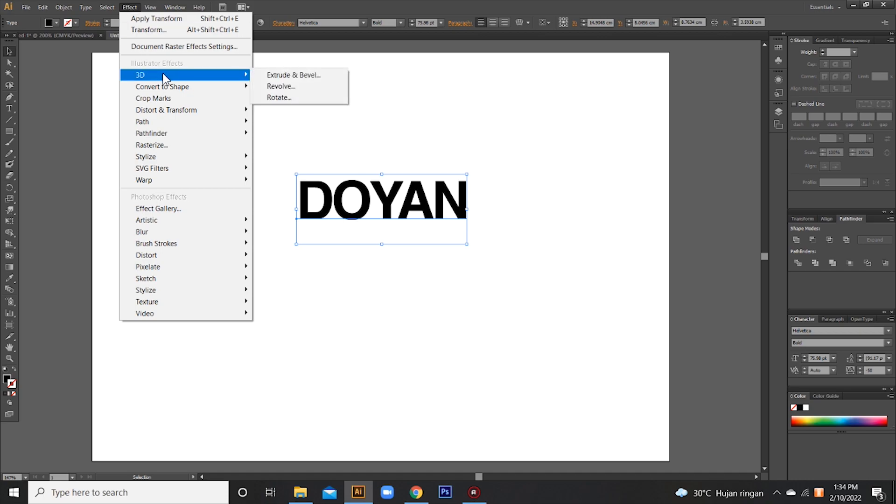
{"action": "left_click", "coordinate": [289, 98]}
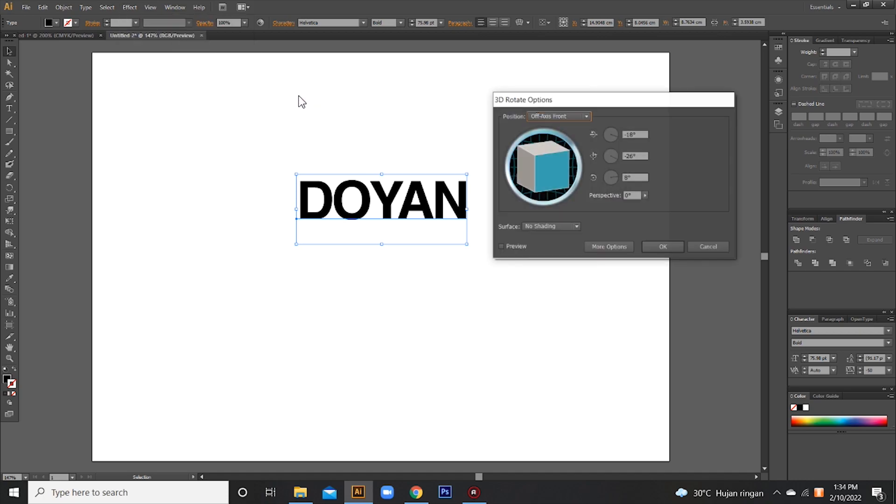
{"action": "left_click", "coordinate": [587, 115]}
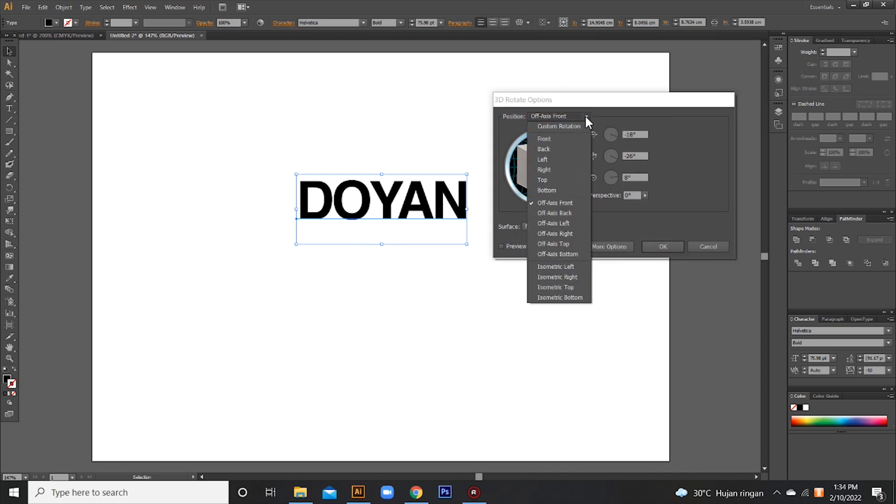
{"action": "left_click", "coordinate": [570, 264]}
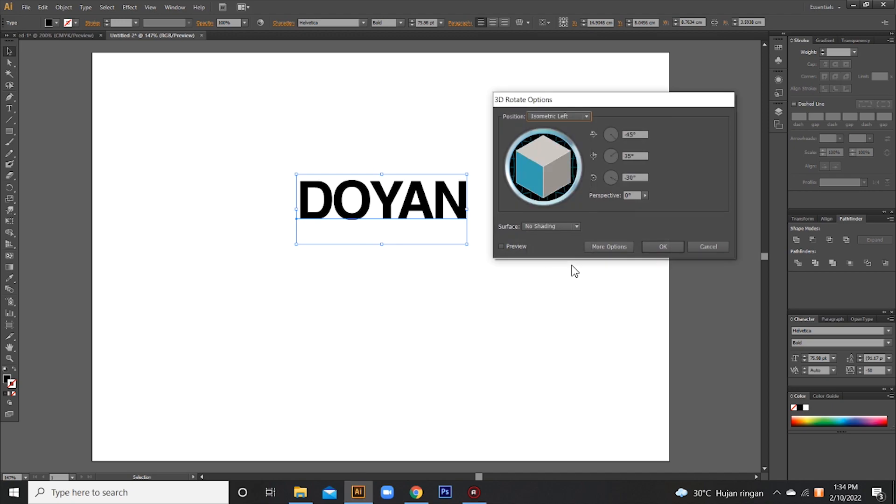
{"action": "left_click", "coordinate": [502, 246]}
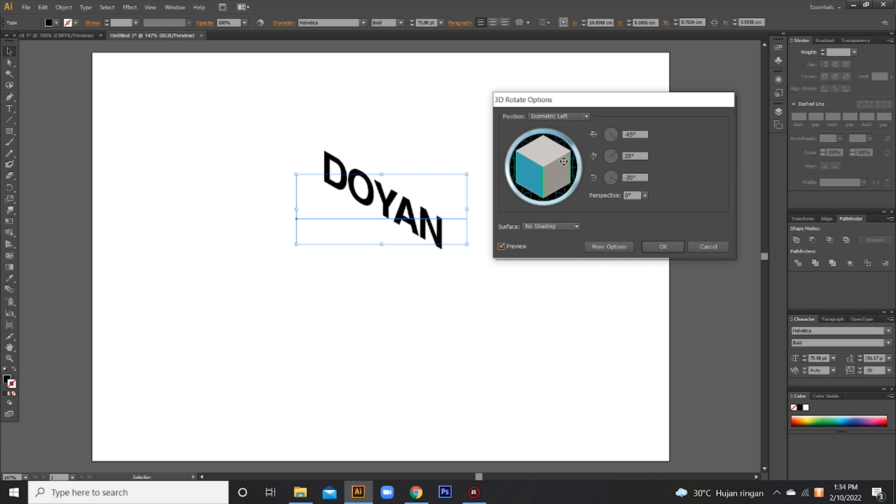
Try the Isometric Right position for the 3D rotation, and apply the effect with Isometric Top
{"action": "left_click", "coordinate": [584, 115]}
{"action": "left_click", "coordinate": [559, 279]}
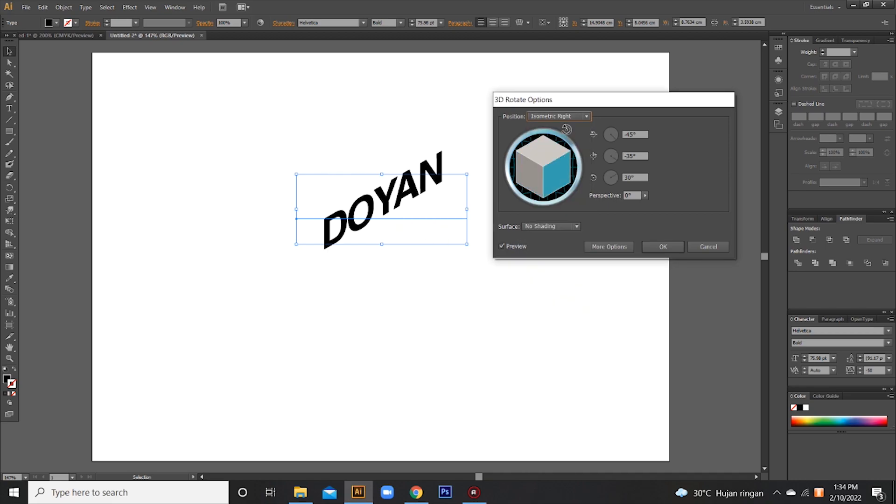
{"action": "left_click", "coordinate": [586, 117]}
{"action": "left_click", "coordinate": [569, 286]}
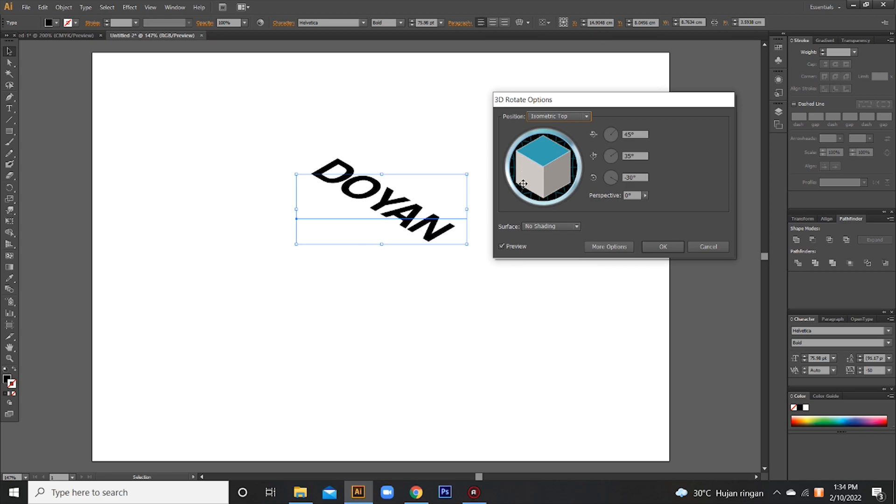
{"action": "left_click", "coordinate": [656, 248]}
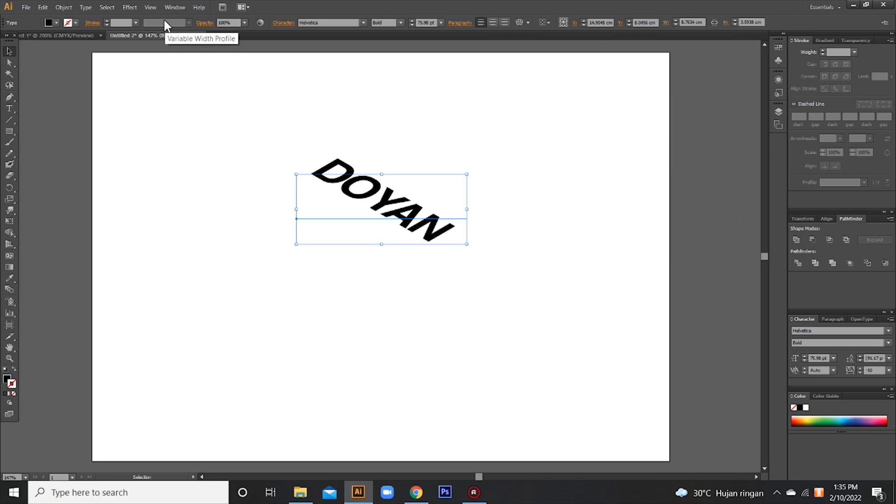
Set up a previewed Transform effect on the DOYAN text with a vertical move of 0.2 cm and 20 copies
{"action": "left_click", "coordinate": [130, 7]}
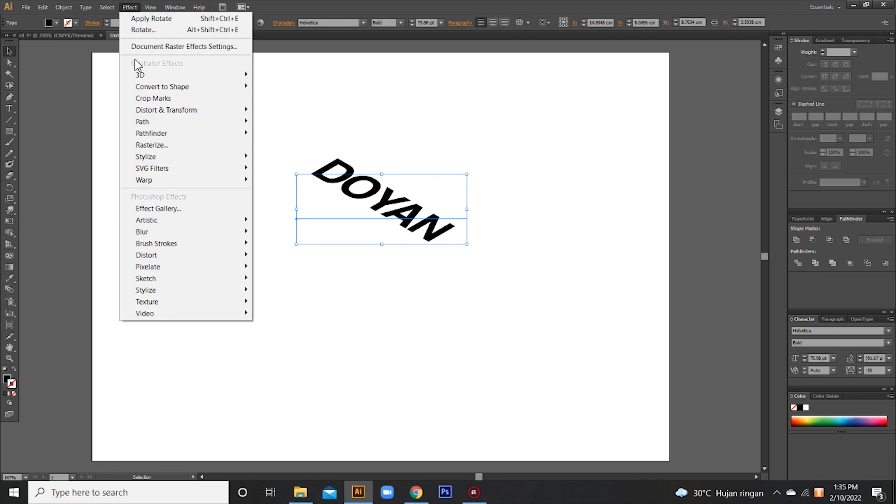
{"action": "mouse_move", "coordinate": [186, 112]}
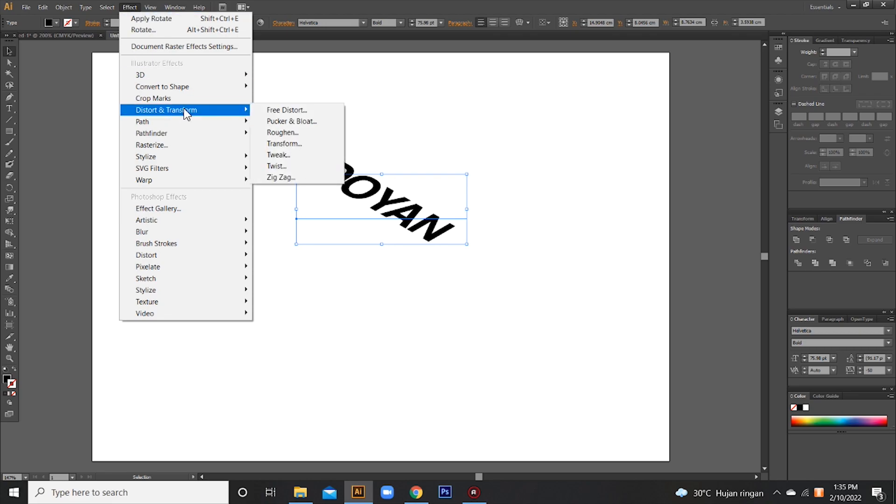
{"action": "left_click", "coordinate": [299, 145]}
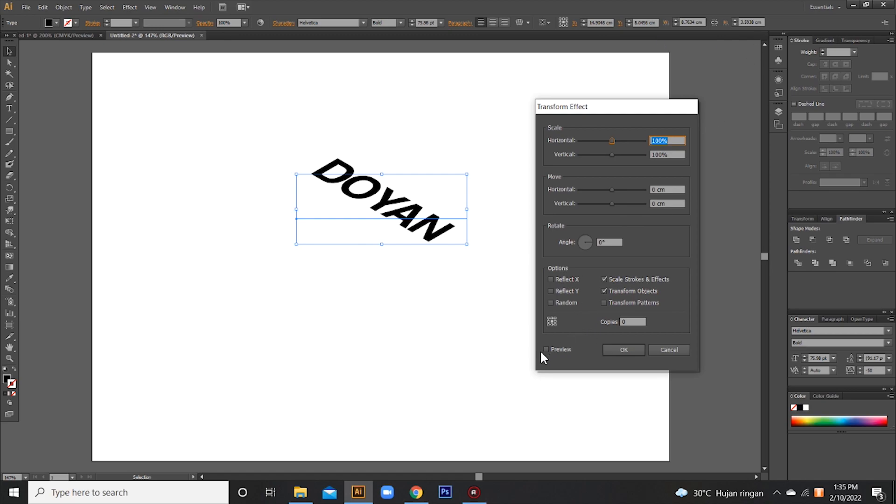
{"action": "left_click", "coordinate": [546, 349]}
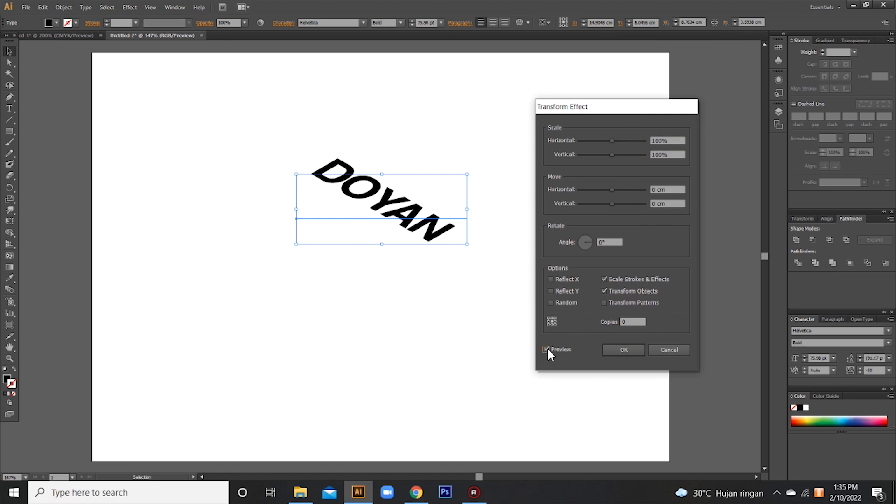
{"action": "double_click", "coordinate": [653, 203]}
{"action": "type", "text": "2"}
{"action": "left_click_drag", "start_coordinate": [673, 204], "coordinate": [645, 205]}
{"action": "type", "text": "0,2 mm"}
{"action": "left_click", "coordinate": [634, 323]}
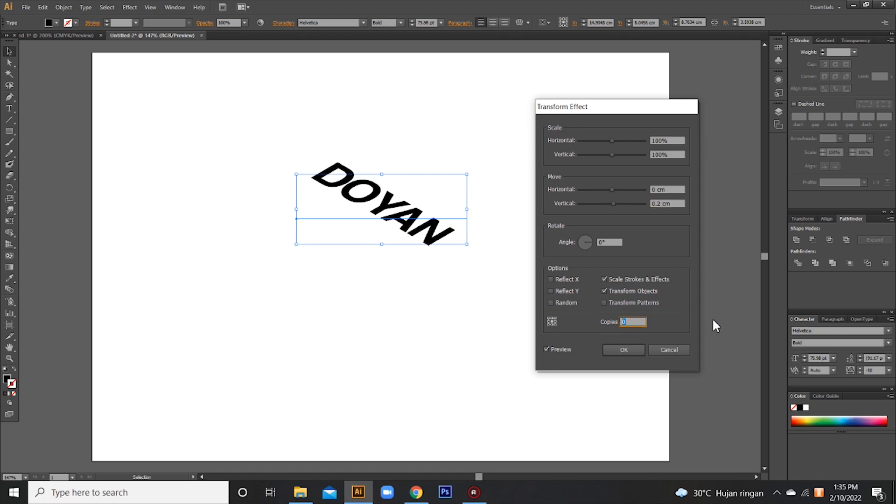
{"action": "type", "text": "20"}
Reduce the Transform effect's vertical move to 0.1 cm and apply the effect
{"action": "left_click", "coordinate": [617, 242]}
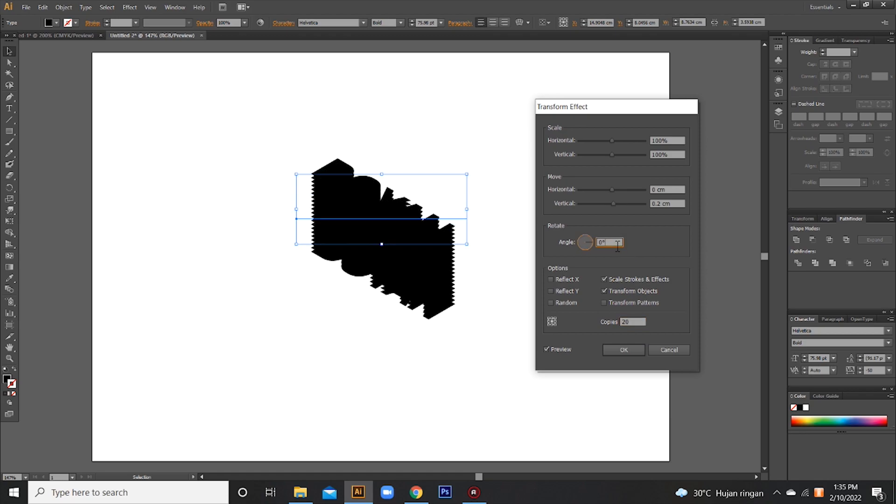
{"action": "left_click", "coordinate": [660, 204]}
{"action": "left_click", "coordinate": [672, 190]}
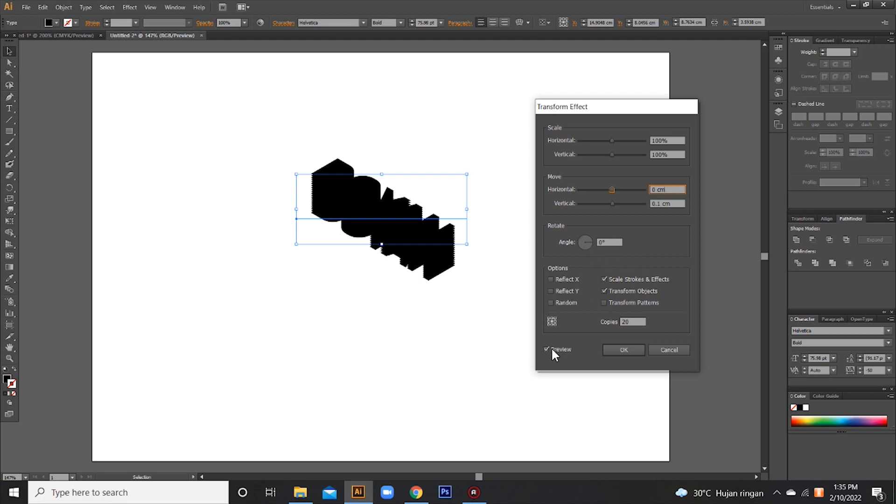
{"action": "left_click", "coordinate": [626, 350]}
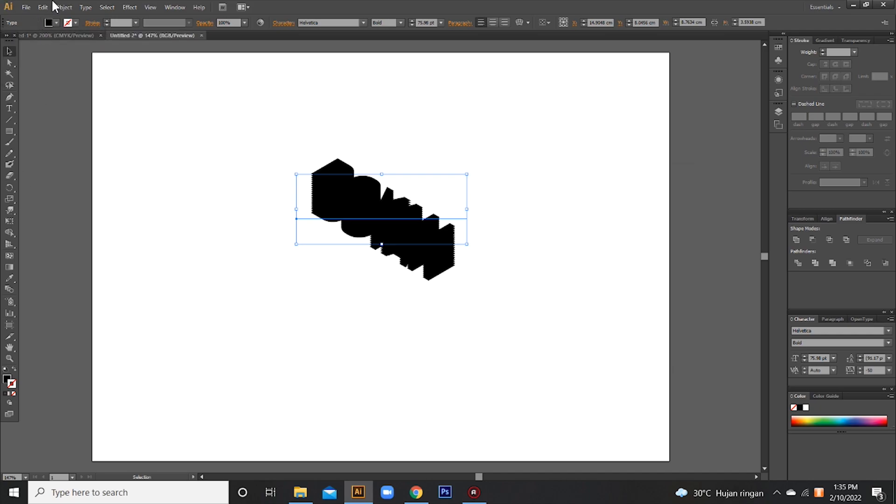
Choose a bright blue stroke for the DOYAN text and swap fill and stroke to get a blue fill with a black outline
{"action": "left_click", "coordinate": [49, 22]}
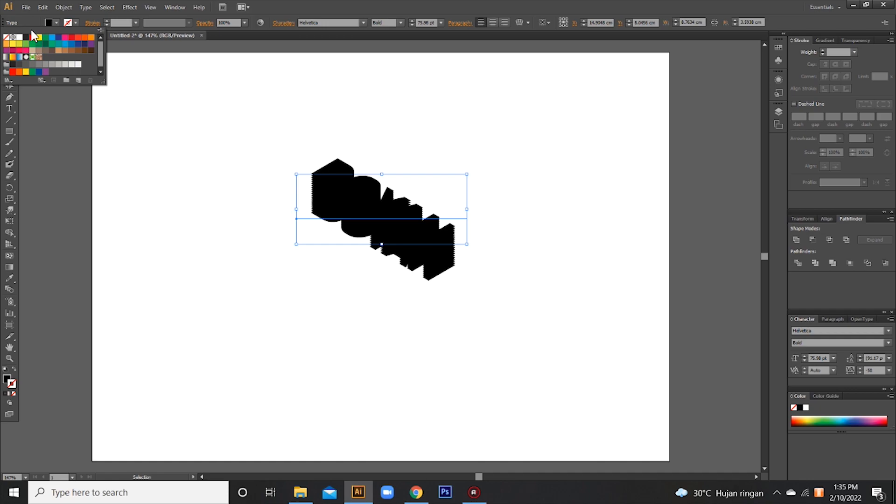
{"action": "double_click", "coordinate": [7, 379]}
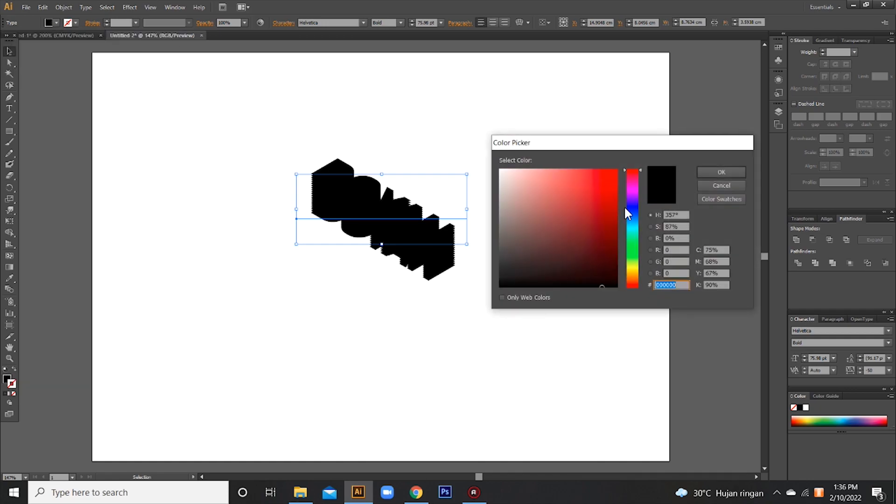
{"action": "left_click_drag", "start_coordinate": [626, 206], "coordinate": [634, 221]}
{"action": "left_click", "coordinate": [607, 199]}
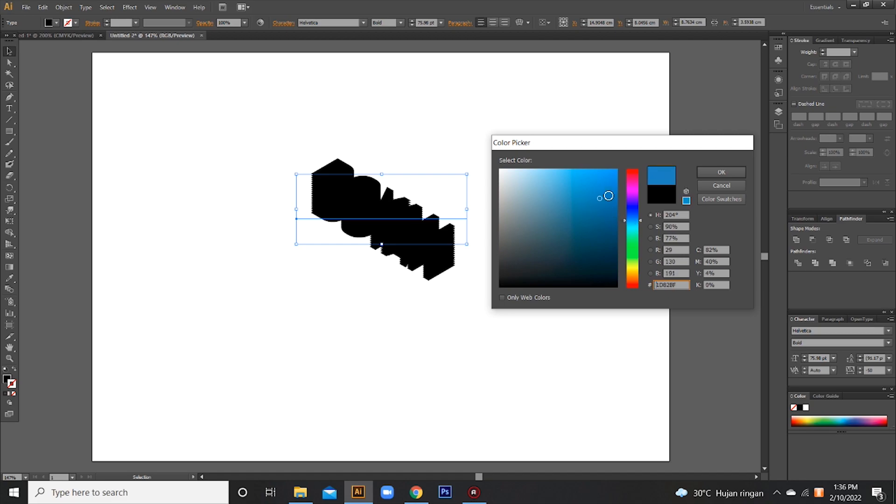
{"action": "left_click", "coordinate": [722, 172]}
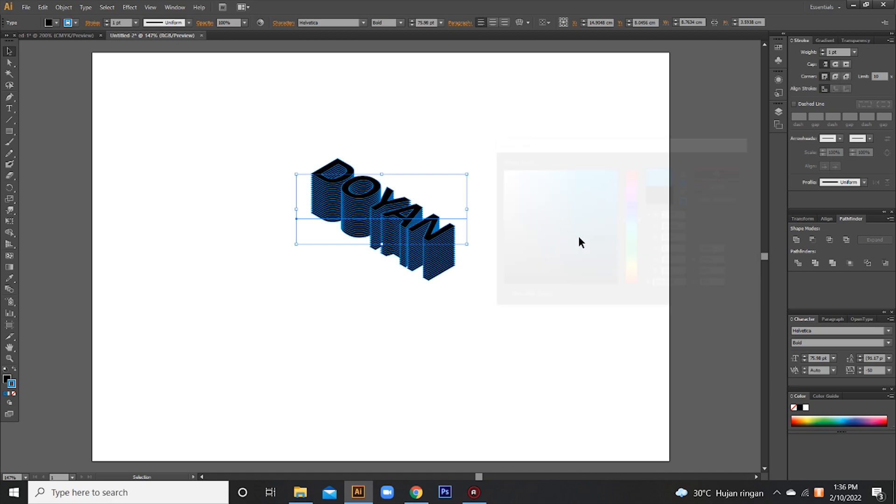
{"action": "left_click", "coordinate": [14, 369]}
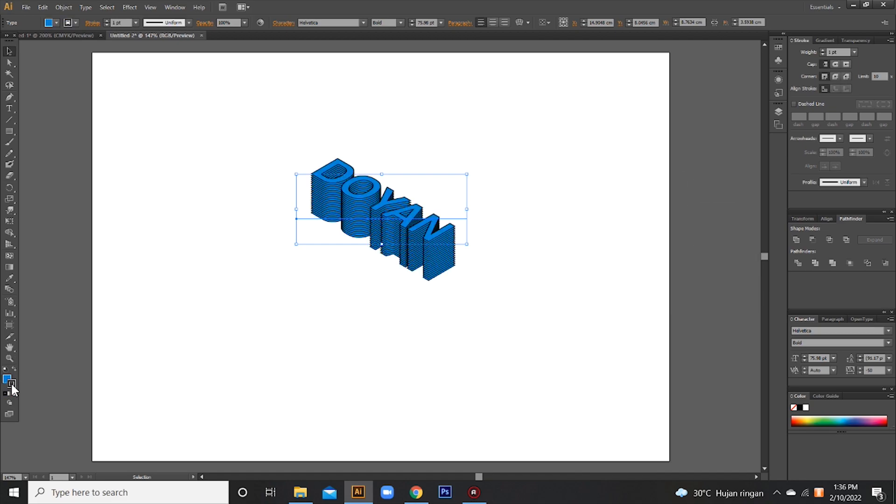
Change the DOYAN lettering's stroke to a dark blue and shift the lettering slightly to the right on the artboard
{"action": "double_click", "coordinate": [13, 383]}
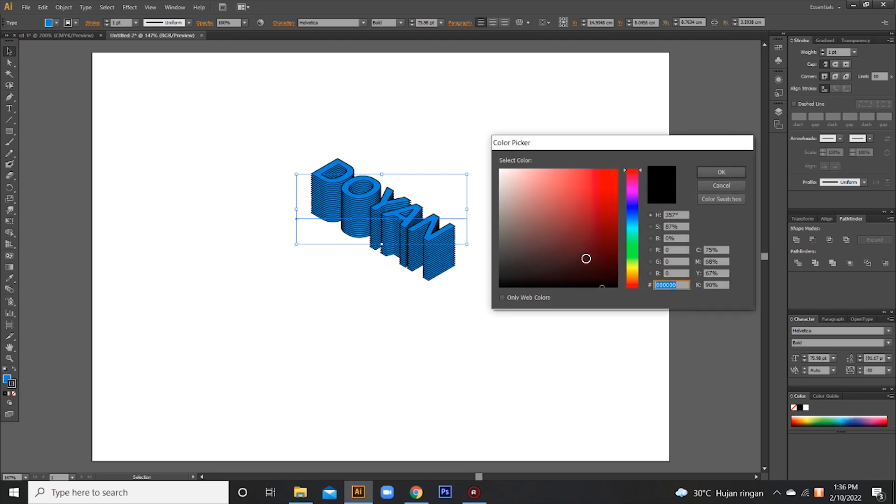
{"action": "left_click", "coordinate": [634, 204]}
{"action": "left_click_drag", "start_coordinate": [635, 204], "coordinate": [637, 208]}
{"action": "left_click_drag", "start_coordinate": [580, 198], "coordinate": [600, 218]}
{"action": "left_click", "coordinate": [732, 172]}
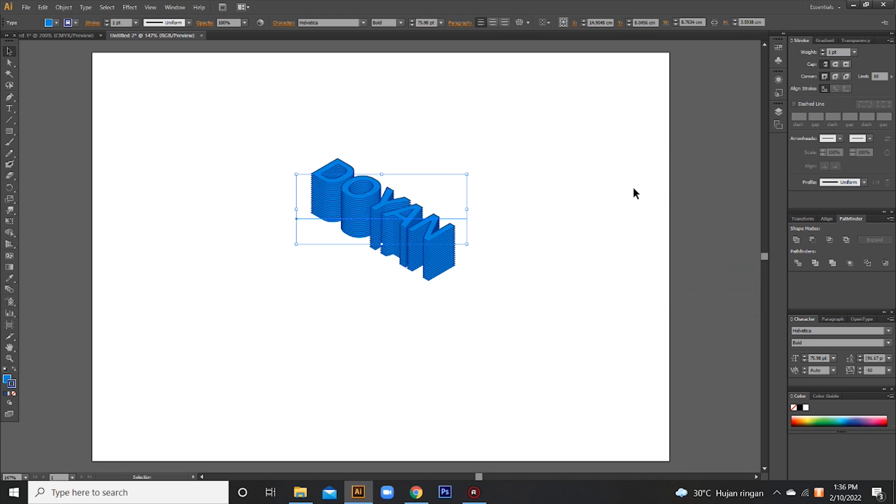
{"action": "left_click", "coordinate": [544, 270]}
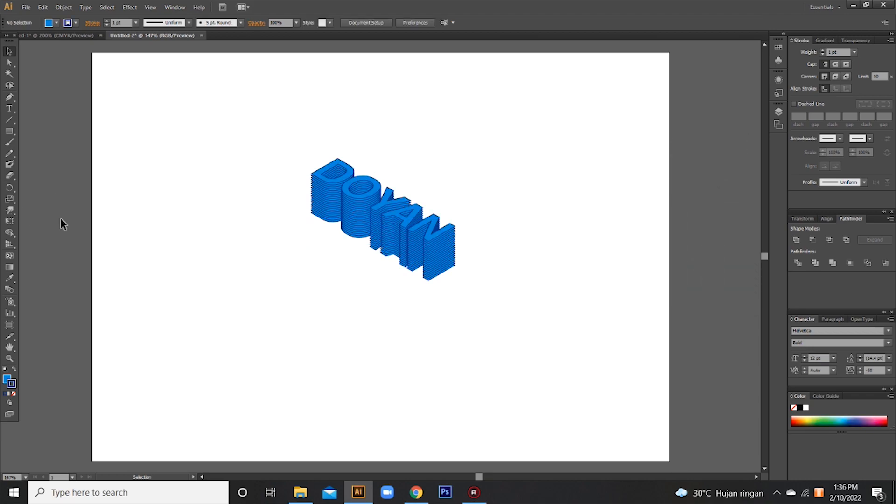
{"action": "left_click_drag", "start_coordinate": [401, 225], "coordinate": [436, 233]}
Add the text DESAIN below the blue lettering and select it as an object
{"action": "left_click", "coordinate": [9, 109]}
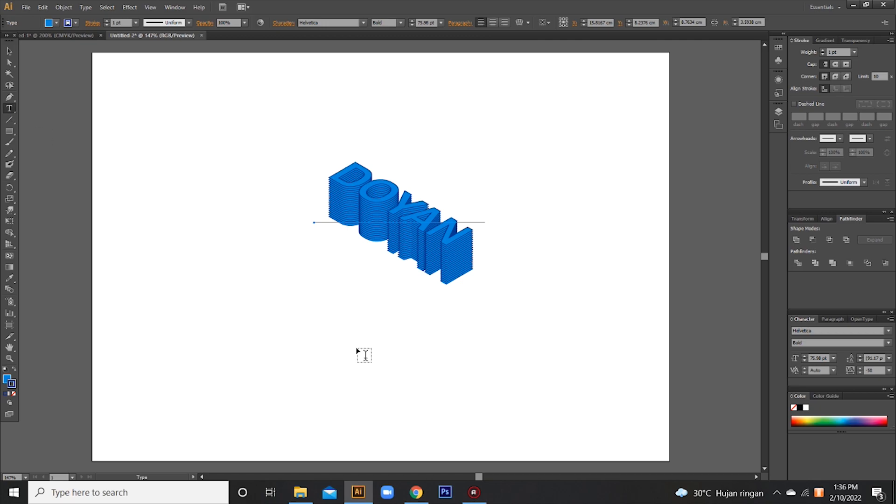
{"action": "left_click", "coordinate": [340, 315]}
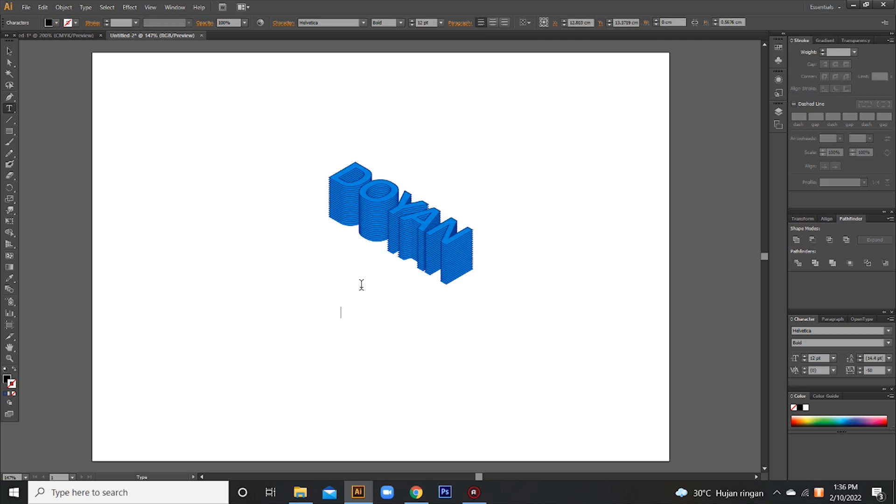
{"action": "type", "text": "DESAIN"}
{"action": "left_click", "coordinate": [9, 52]}
{"action": "left_click", "coordinate": [410, 234]}
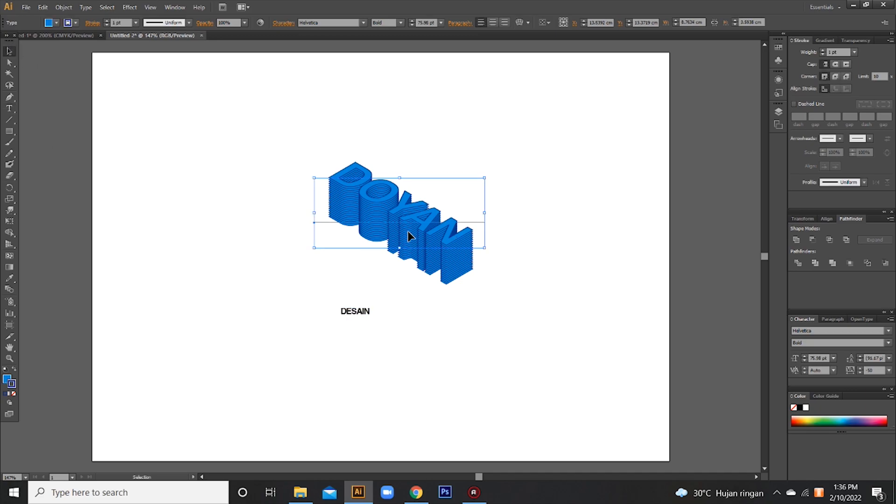
{"action": "left_click", "coordinate": [359, 314]}
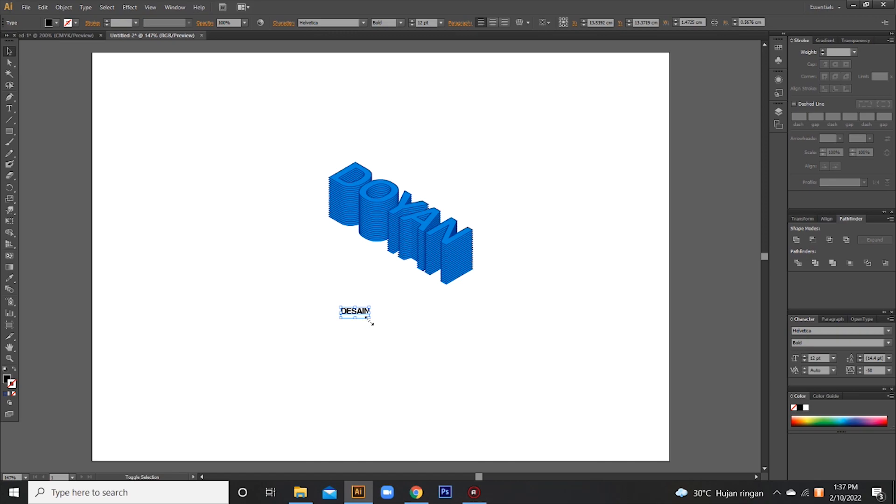
Enlarge the DESAIN text to about 58 pt and apply a 3D Rotate effect of 48°, -30° and 28°
{"action": "left_click_drag", "start_coordinate": [370, 319], "coordinate": [479, 376]}
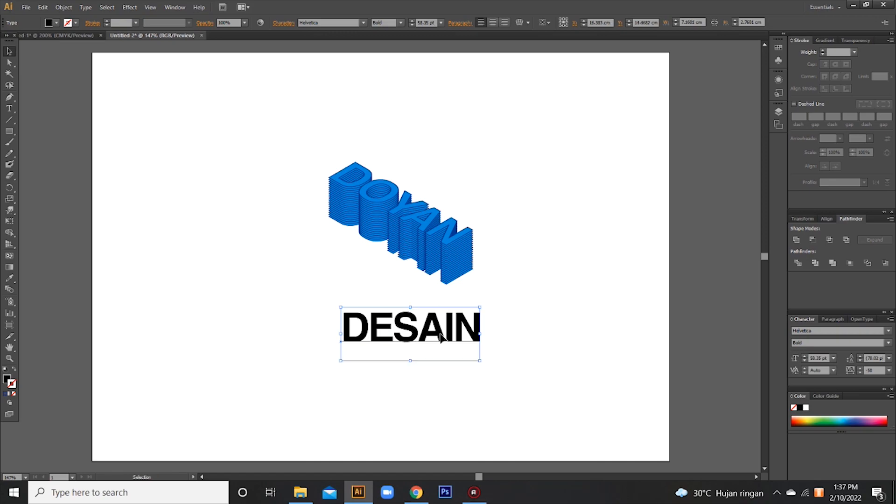
{"action": "left_click", "coordinate": [62, 8]}
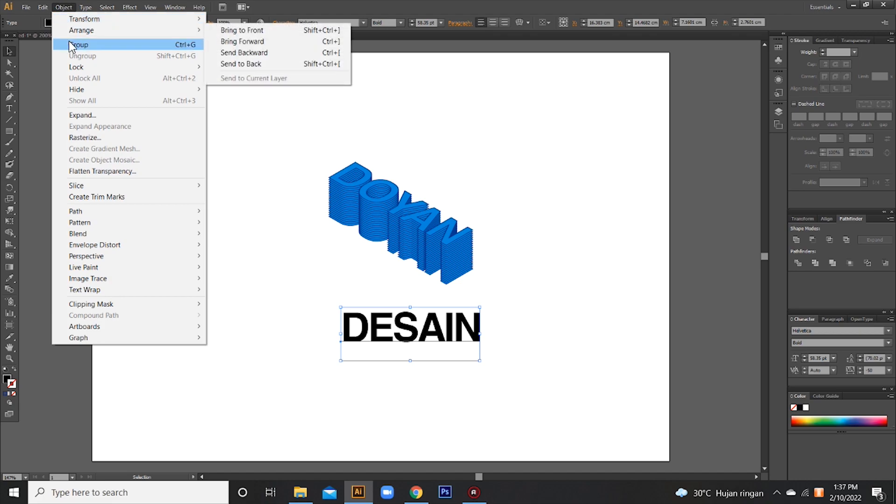
{"action": "mouse_move", "coordinate": [87, 6]}
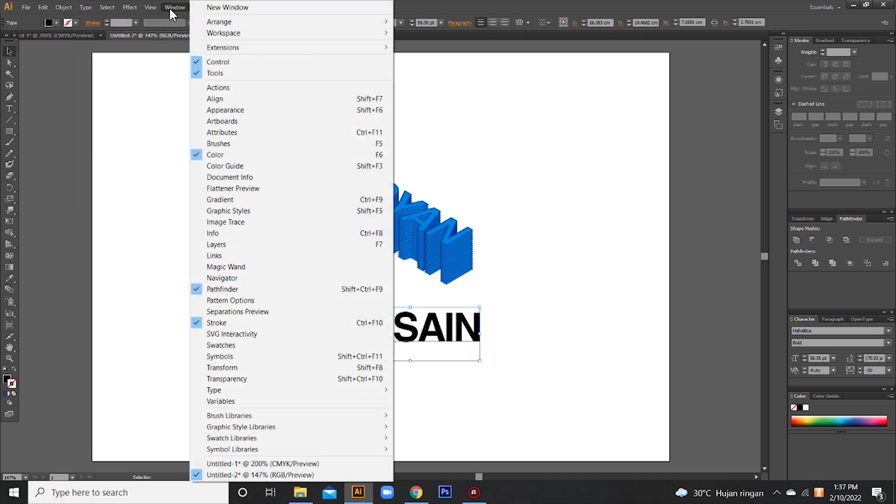
{"action": "mouse_move", "coordinate": [129, 9]}
{"action": "mouse_move", "coordinate": [173, 76]}
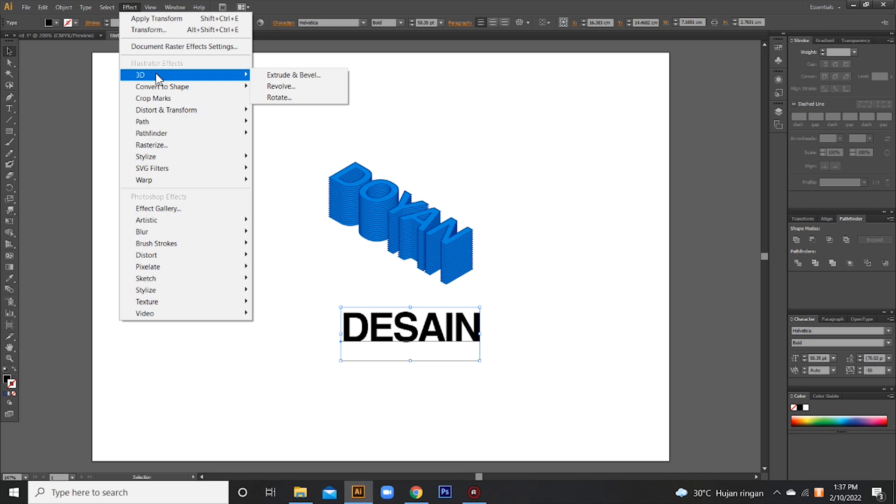
{"action": "left_click", "coordinate": [280, 97]}
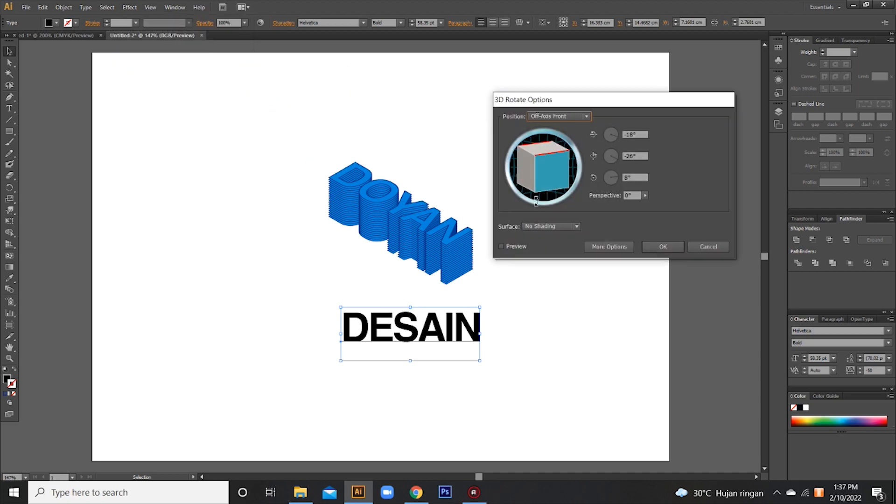
{"action": "left_click", "coordinate": [504, 246]}
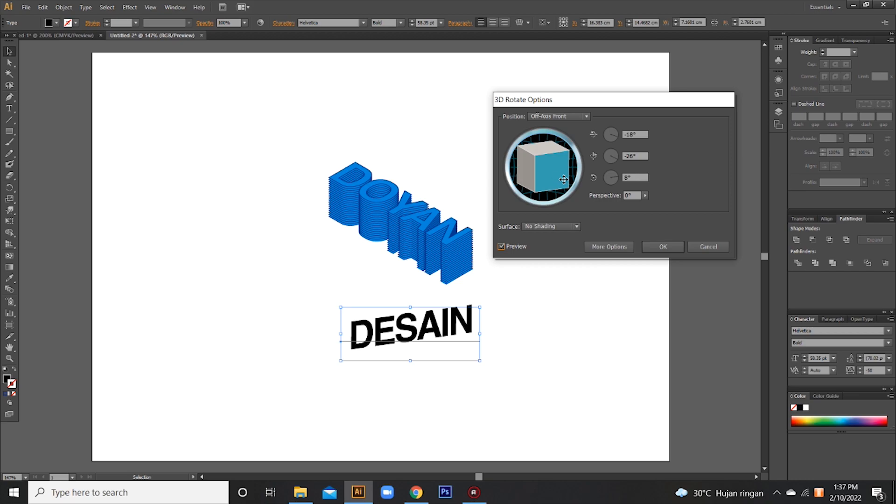
{"action": "left_click_drag", "start_coordinate": [564, 182], "coordinate": [539, 148]}
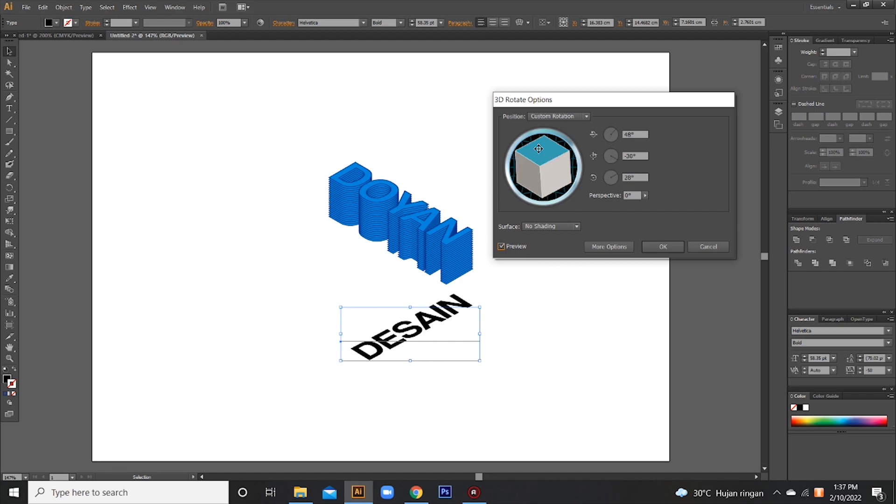
{"action": "left_click", "coordinate": [672, 247]}
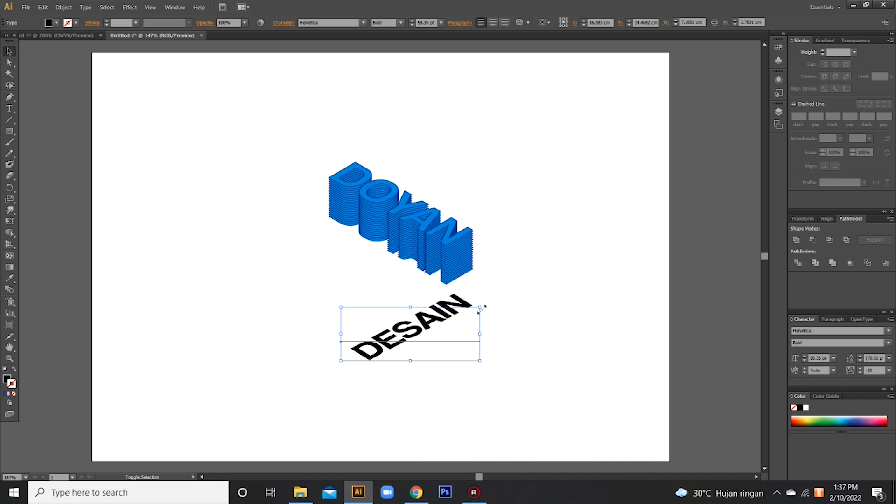
Enlarge the rotated DESAIN text to about 72 pt and move it up to meet the end of the DOYAN lettering
{"action": "left_click_drag", "start_coordinate": [480, 307], "coordinate": [513, 286]}
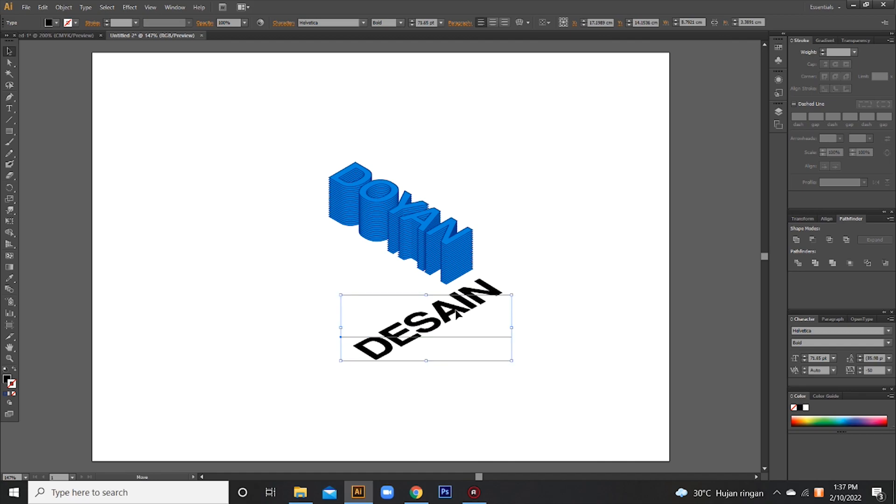
{"action": "left_click_drag", "start_coordinate": [457, 314], "coordinate": [453, 298]}
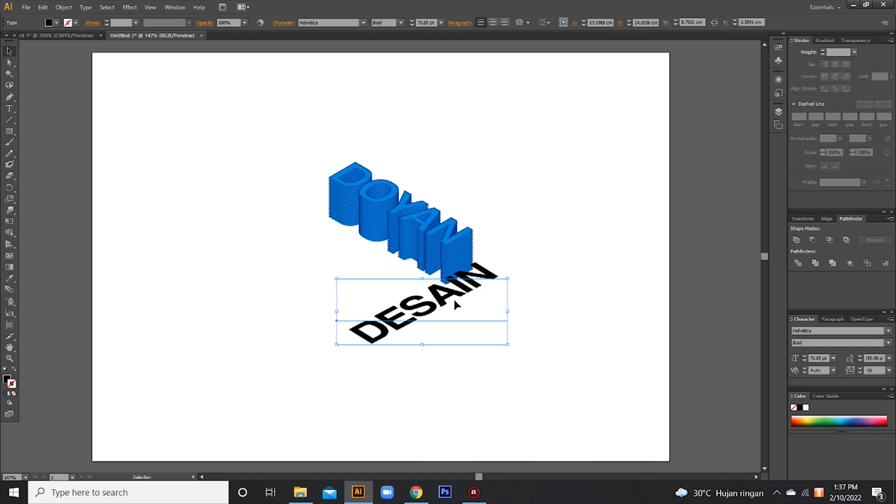
Stack the DESAIN text with a Transform effect using copies and a 0.1 cm vertical move, and shift it up against the DOYAN lettering
{"action": "left_click", "coordinate": [129, 7]}
{"action": "mouse_move", "coordinate": [193, 114]}
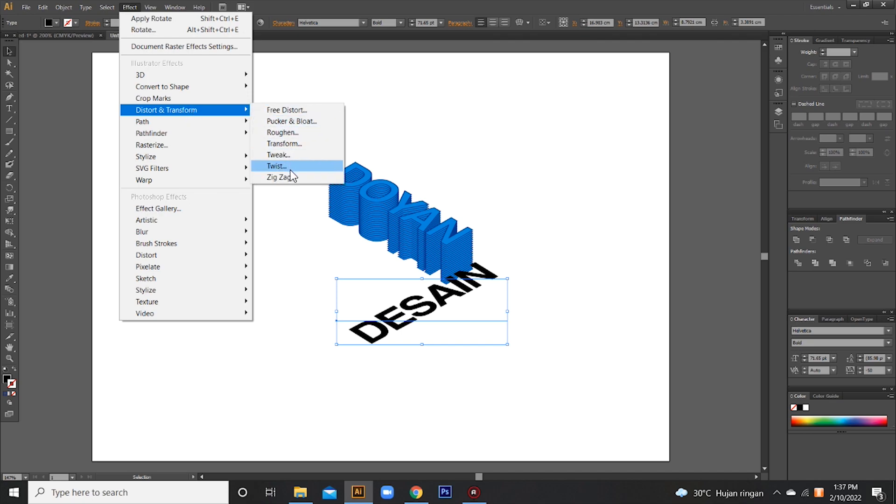
{"action": "left_click", "coordinate": [294, 146]}
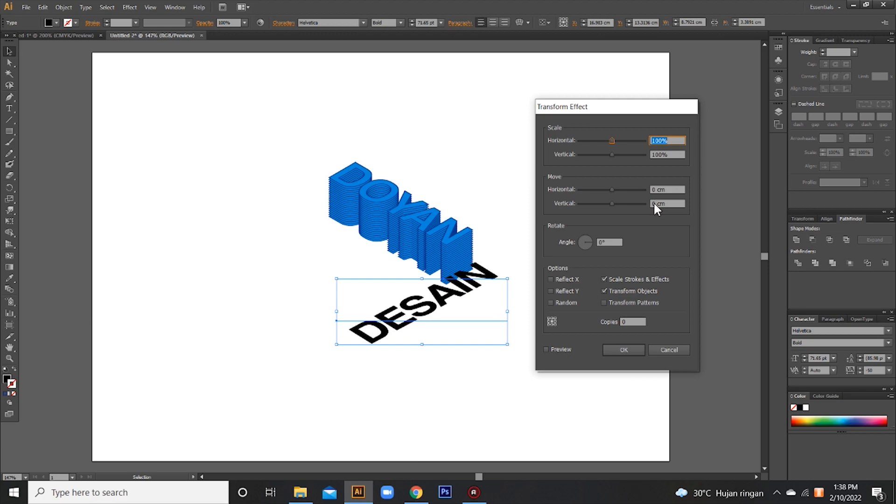
{"action": "left_click", "coordinate": [661, 204]}
{"action": "type", "text": ",1"}
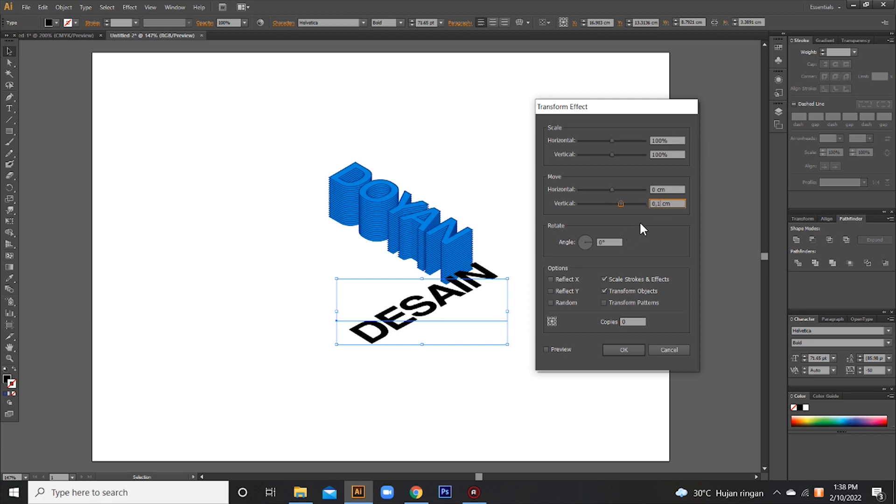
{"action": "left_click_drag", "start_coordinate": [663, 206], "coordinate": [667, 206]}
{"action": "type", "text": "m"}
{"action": "left_click", "coordinate": [560, 349]}
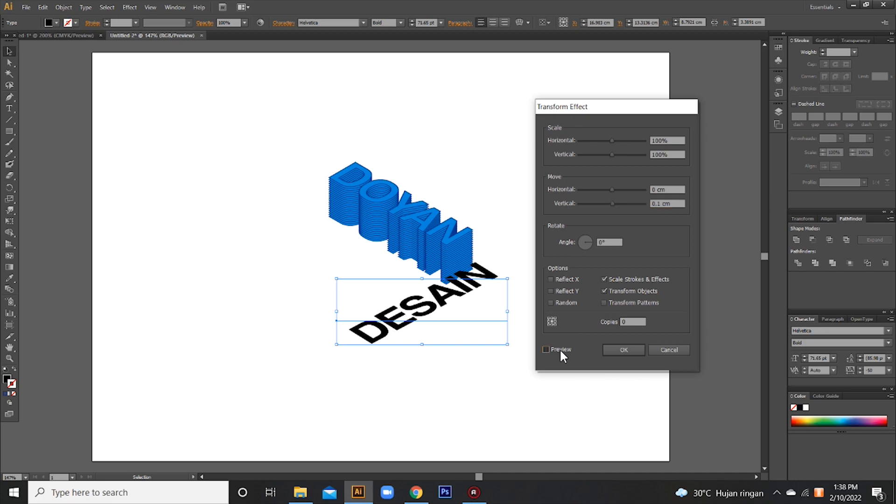
{"action": "double_click", "coordinate": [619, 322]}
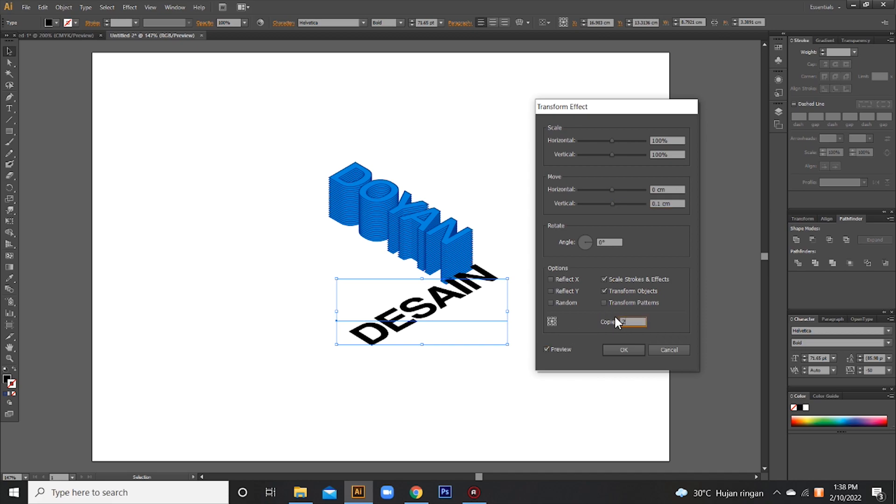
{"action": "left_click", "coordinate": [624, 350]}
{"action": "left_click", "coordinate": [508, 298]}
{"action": "left_click_drag", "start_coordinate": [443, 304], "coordinate": [434, 282]}
Fill the stacked DESAIN lettering with bright orange
{"action": "double_click", "coordinate": [7, 380]}
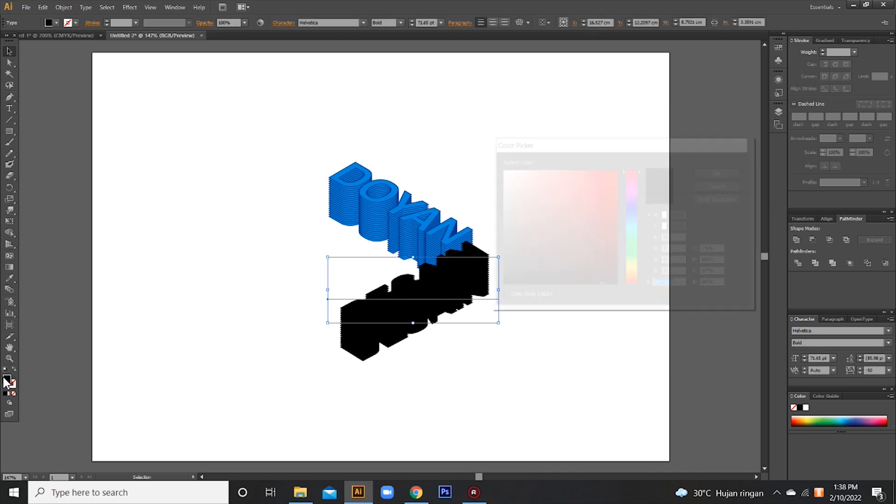
{"action": "left_click_drag", "start_coordinate": [635, 266], "coordinate": [634, 274]}
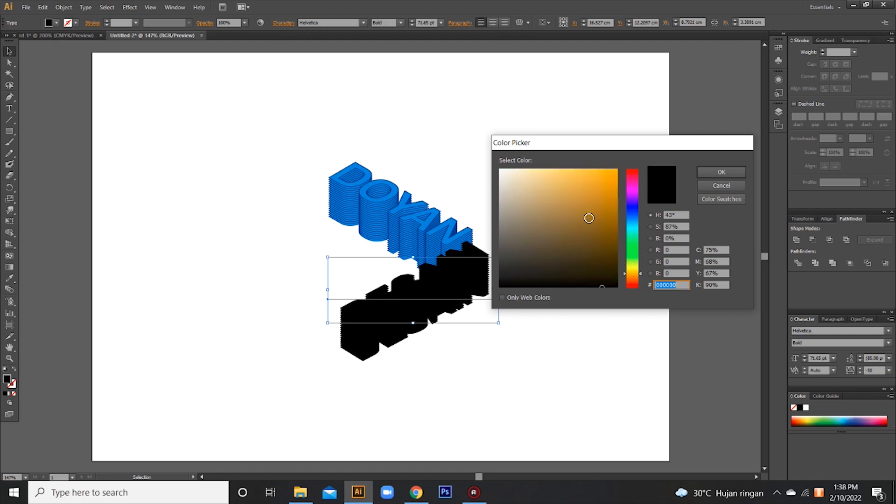
{"action": "left_click", "coordinate": [618, 185]}
{"action": "left_click", "coordinate": [717, 173]}
{"action": "left_click", "coordinate": [491, 357]}
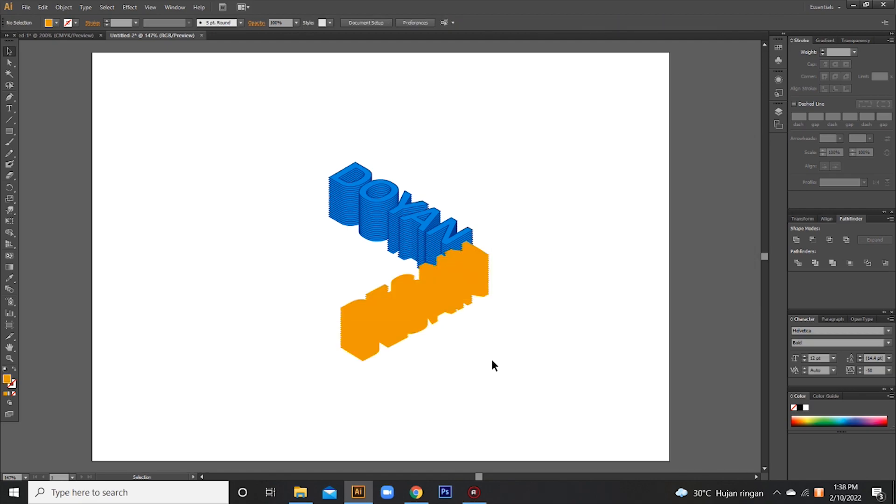
Try to set a dark orange-brown stroke of RGB 142, 101, 0 for the DESAIN lettering
{"action": "double_click", "coordinate": [12, 384]}
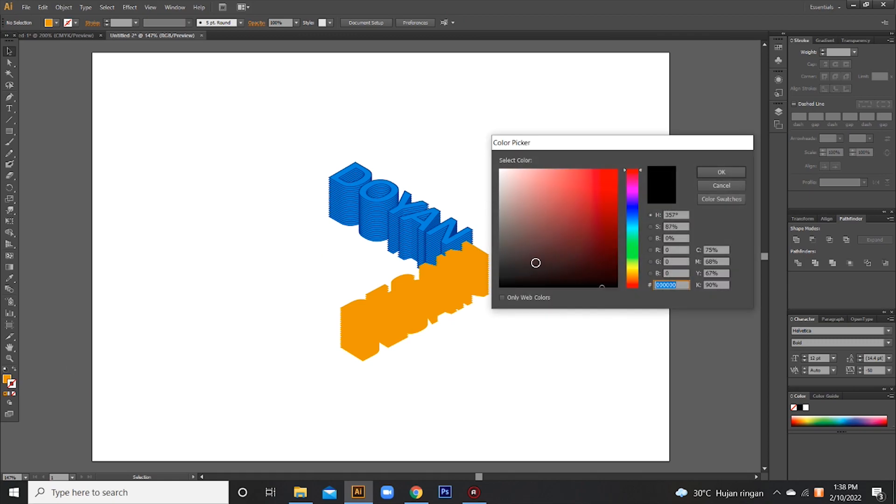
{"action": "left_click", "coordinate": [634, 274]}
{"action": "left_click_drag", "start_coordinate": [632, 272], "coordinate": [635, 270]}
{"action": "left_click_drag", "start_coordinate": [589, 225], "coordinate": [626, 222]}
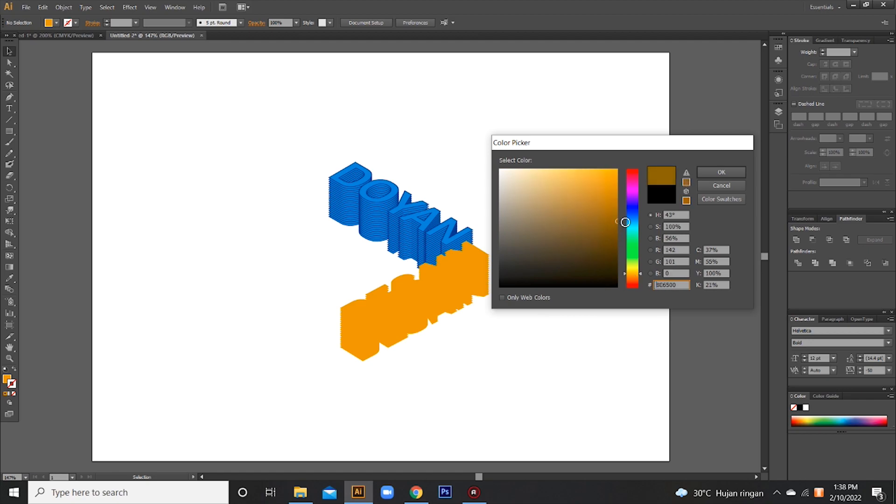
{"action": "left_click", "coordinate": [710, 171]}
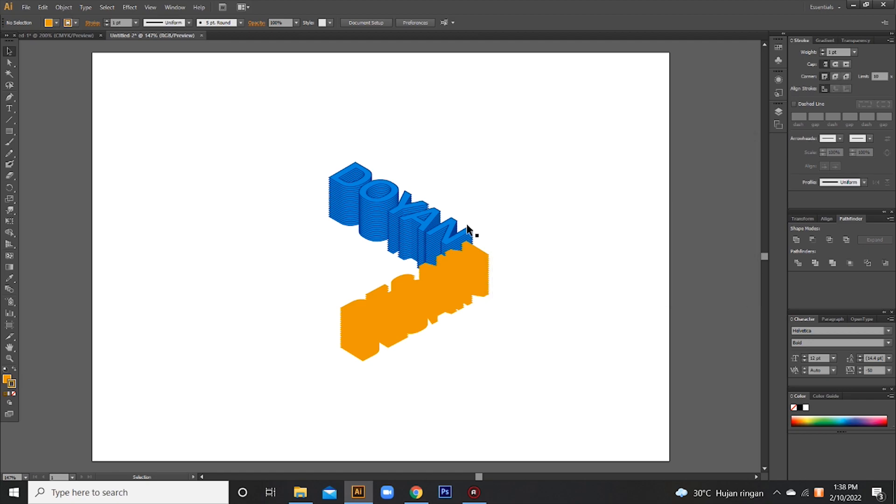
Outline the DESAIN lettering with a dark orange stroke of hue 39° and move it slightly up and to the right on the artboard
{"action": "left_click", "coordinate": [435, 294]}
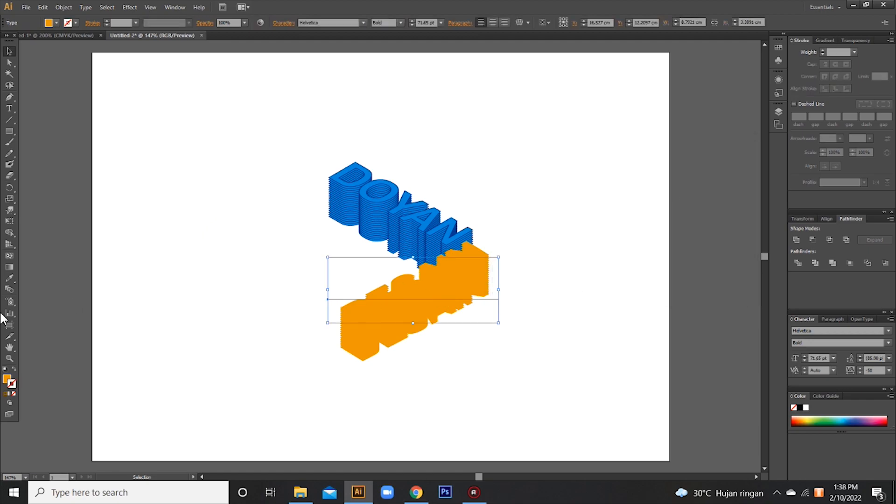
{"action": "double_click", "coordinate": [12, 383]}
{"action": "left_click_drag", "start_coordinate": [631, 266], "coordinate": [633, 273]}
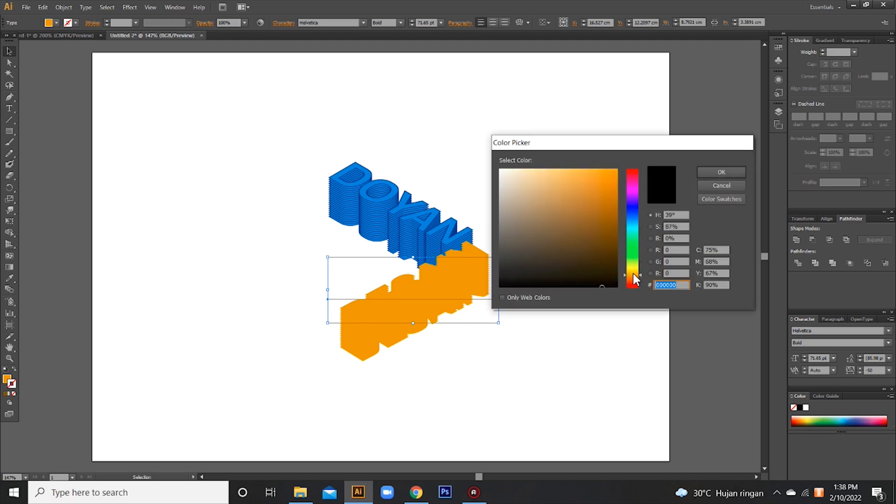
{"action": "left_click", "coordinate": [617, 220]}
{"action": "left_click", "coordinate": [727, 172]}
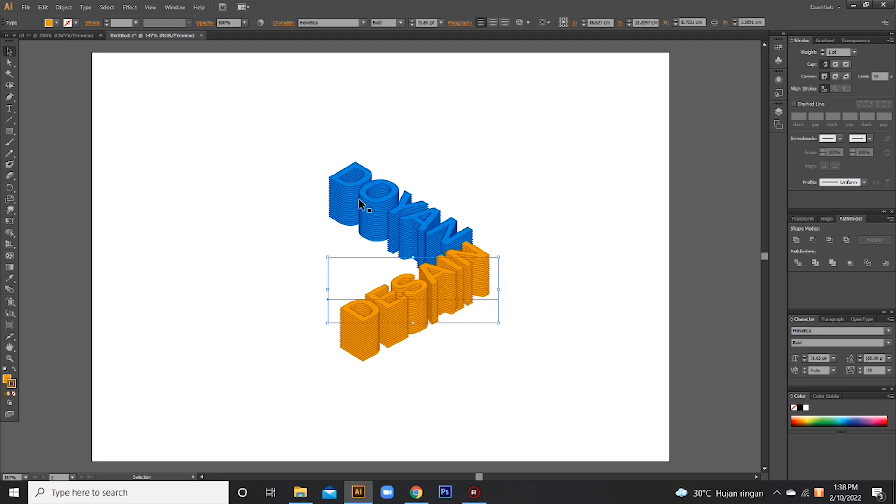
{"action": "left_click", "coordinate": [521, 152]}
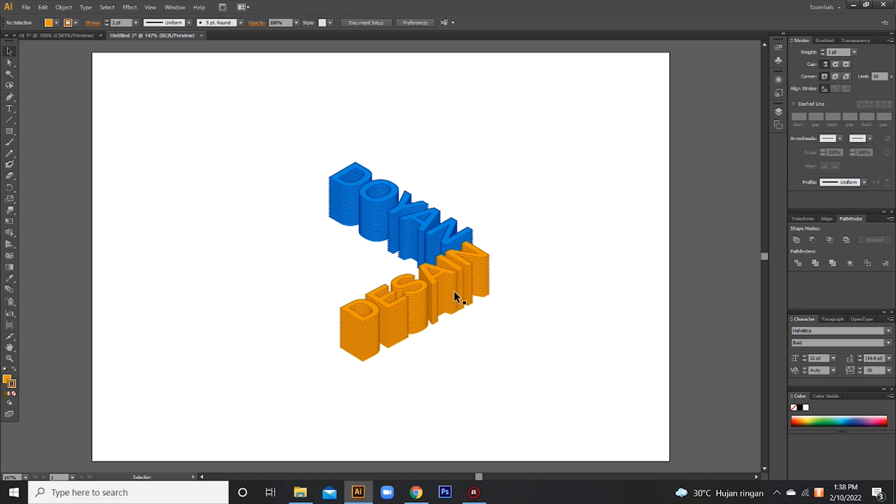
{"action": "mouse_move", "coordinate": [454, 291]}
{"action": "left_mouse_down"}
{"action": "mouse_move", "coordinate": [463, 279]}
{"action": "mouse_move", "coordinate": [455, 278]}
{"action": "left_mouse_up"}
{"action": "left_click", "coordinate": [558, 314]}
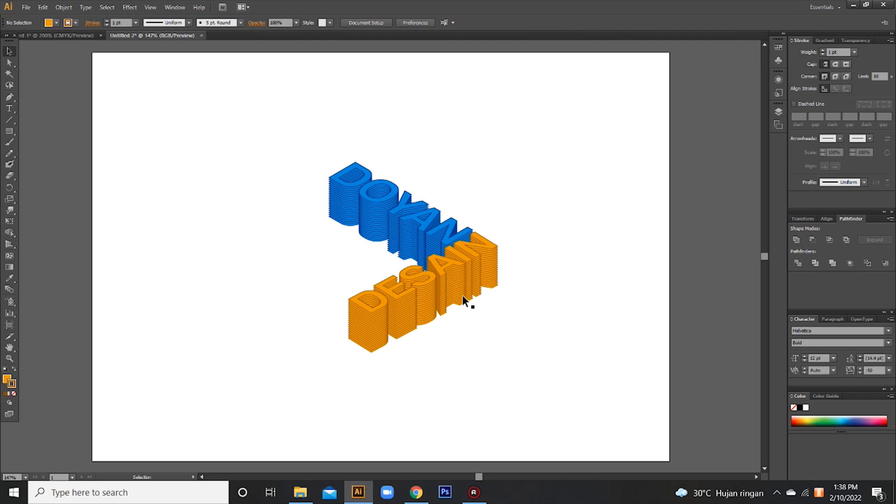
Duplicate the blue DOYAN lettering and change the copy's text to ISOMETRIC
{"action": "left_click", "coordinate": [405, 201]}
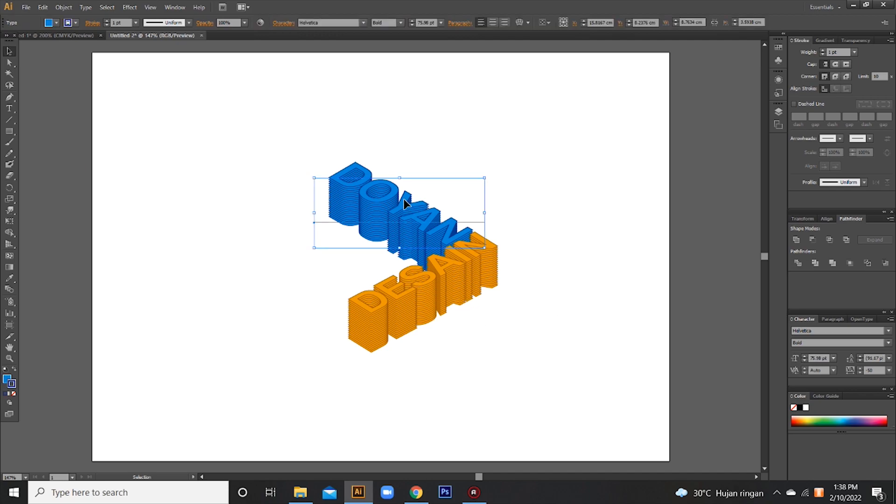
{"action": "key", "text": "ctrl+c"}
{"action": "key", "text": "ctrl+v"}
{"action": "double_click", "coordinate": [515, 332]}
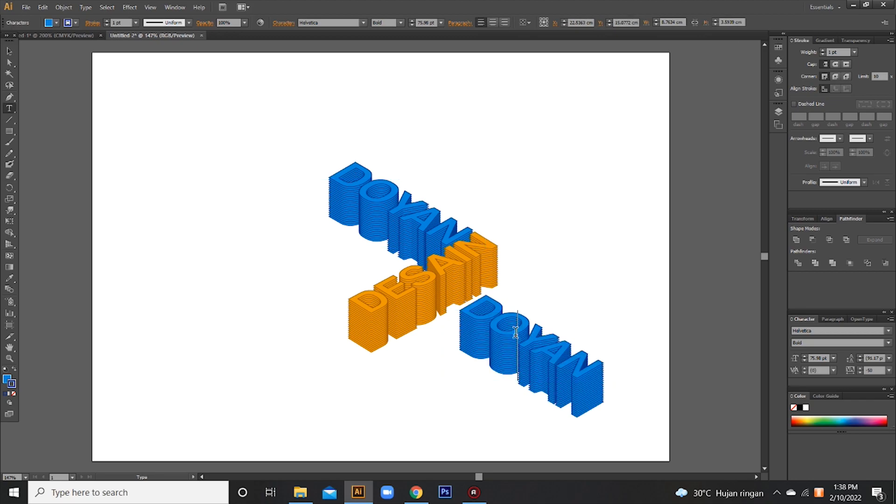
{"action": "key", "text": "Escape"}
{"action": "double_click", "coordinate": [515, 332]}
{"action": "type", "text": "ISO"}
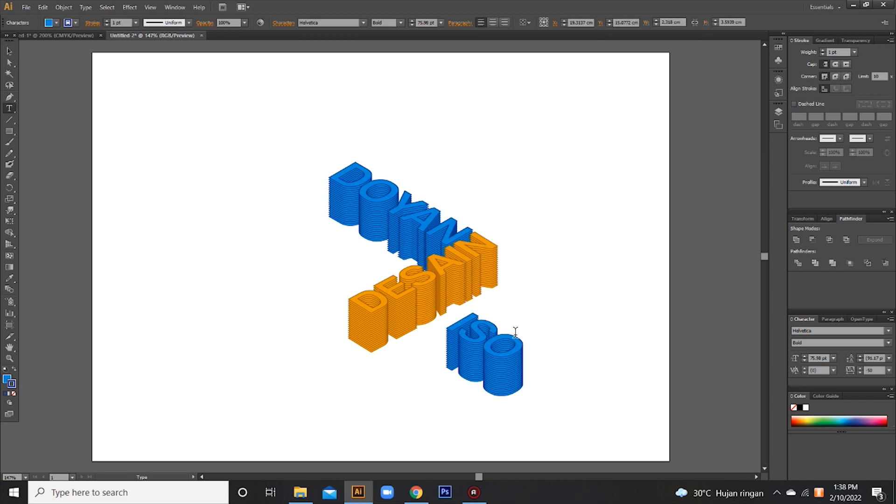
{"action": "type", "text": "METRIC"}
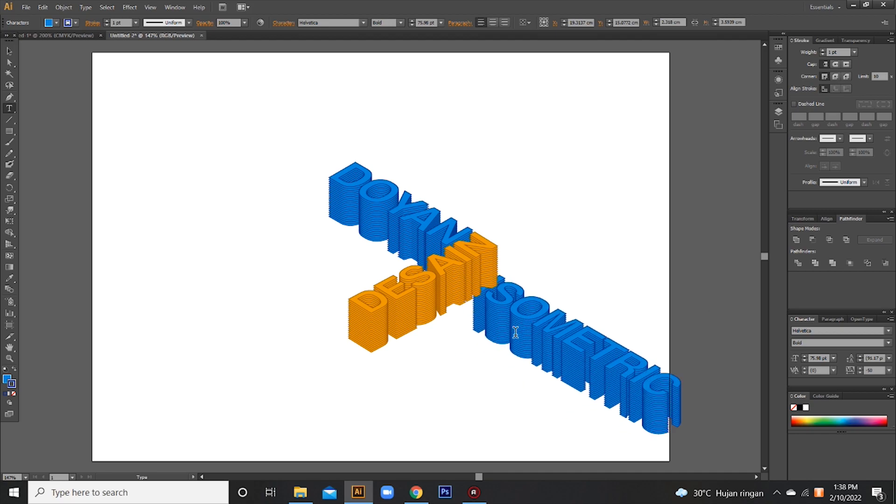
{"action": "left_click", "coordinate": [9, 51]}
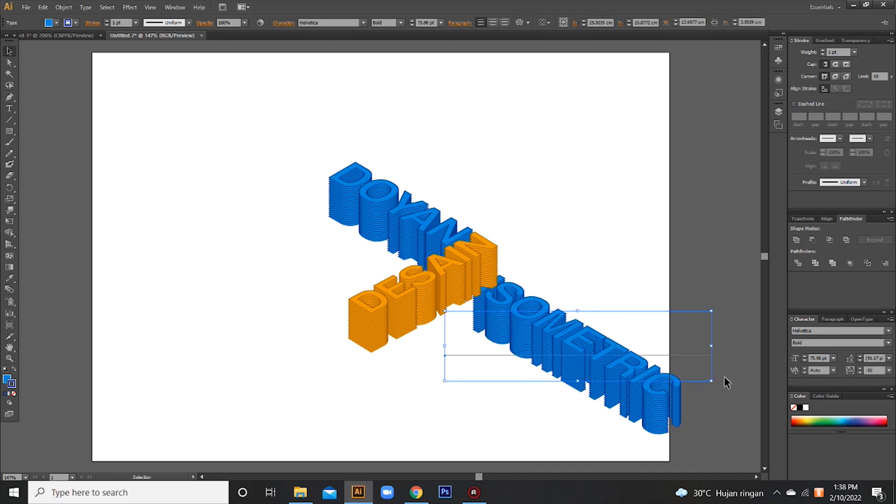
Shrink the ISOMETRIC lettering to about 37 pt and bring it to the front
{"action": "left_click_drag", "start_coordinate": [711, 381], "coordinate": [576, 346]}
{"action": "right_click", "coordinate": [525, 330]}
{"action": "mouse_move", "coordinate": [567, 424]}
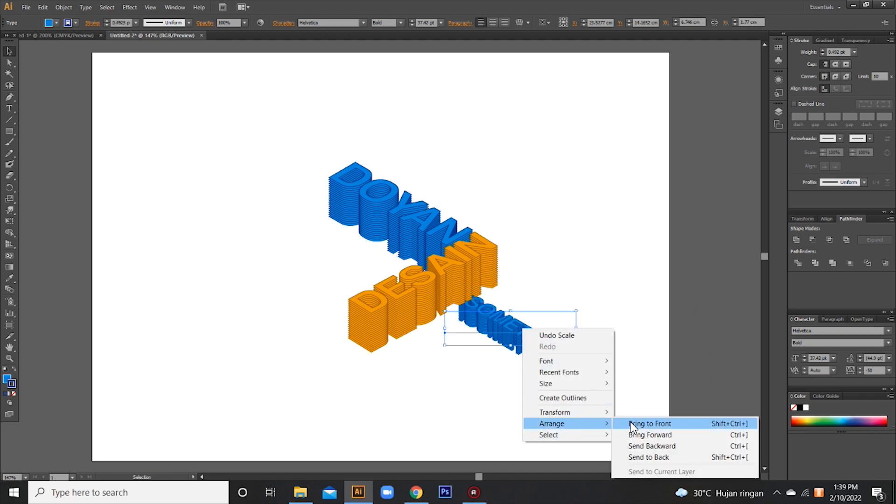
{"action": "left_click", "coordinate": [637, 423]}
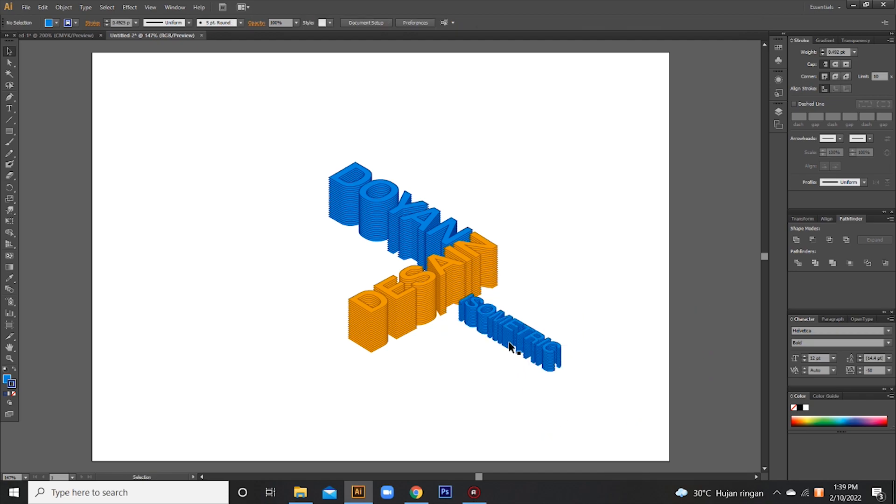
Enlarge the ISOMETRIC lettering to about 47 pt and place it below the DESAIN lettering
{"action": "left_click_drag", "start_coordinate": [508, 341], "coordinate": [463, 342]}
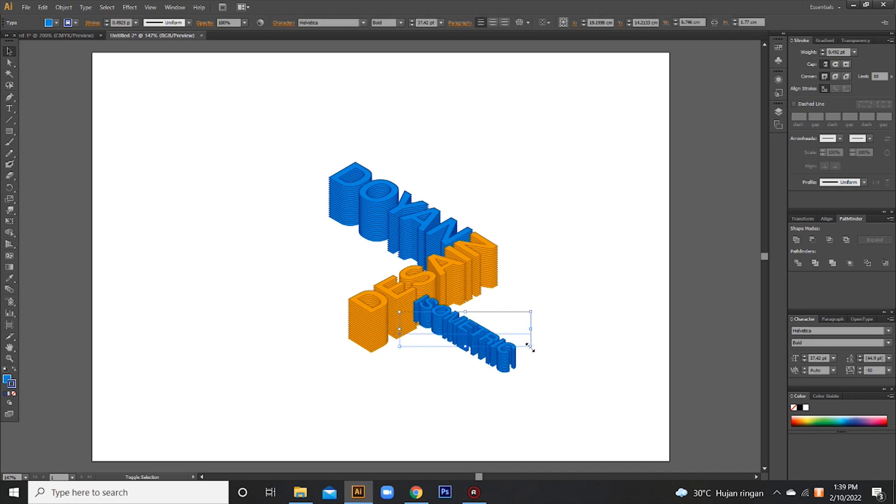
{"action": "left_click_drag", "start_coordinate": [530, 345], "coordinate": [565, 362]}
{"action": "left_click_drag", "start_coordinate": [495, 344], "coordinate": [498, 367]}
Replace the text of the blue ISOMETRIC lettering with TEXT
{"action": "key", "text": "t"}
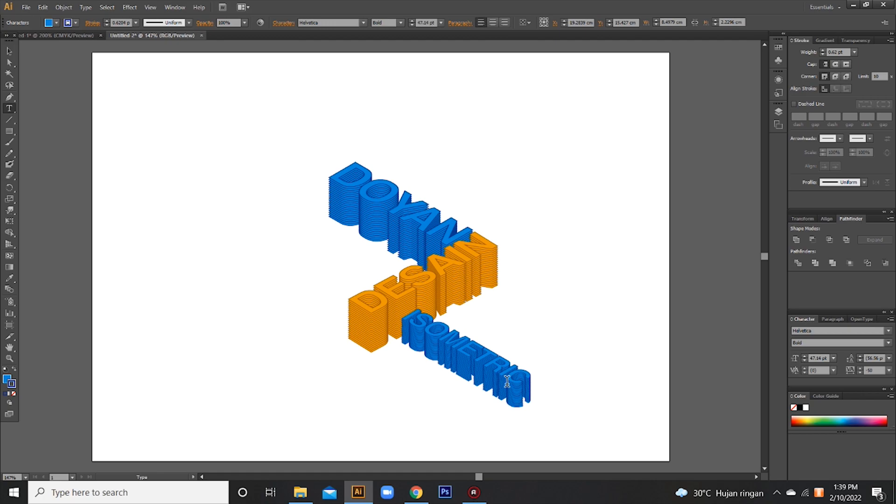
{"action": "left_click_drag", "start_coordinate": [534, 383], "coordinate": [635, 272]}
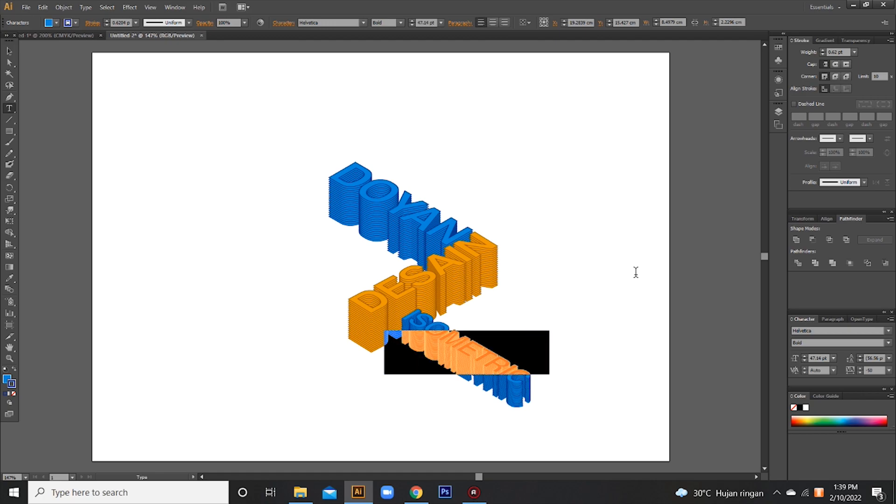
{"action": "type", "text": "TEXT"}
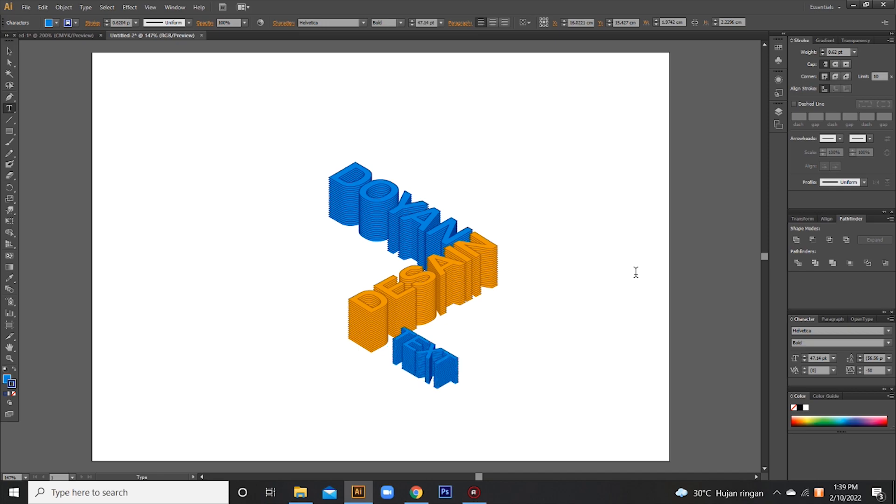
Recolor the TEXT lettering with a grey 7F7F7F fill and a dark grey stroke
{"action": "key", "text": "ctrl+a"}
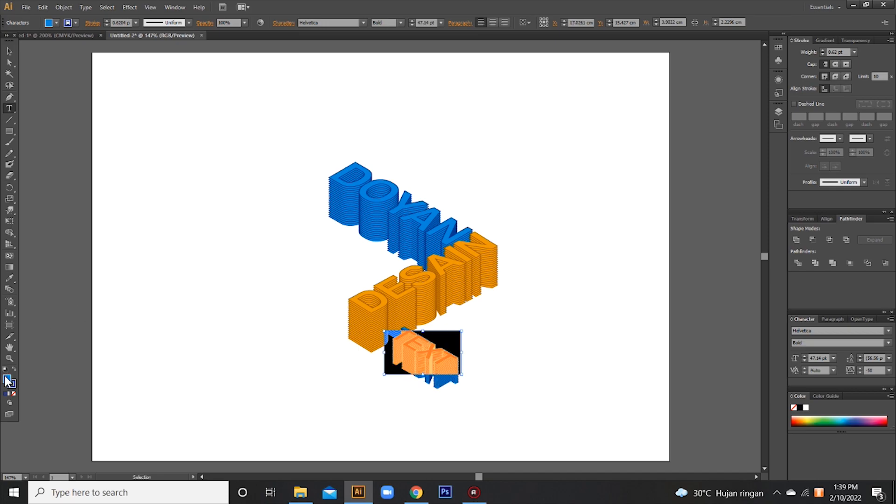
{"action": "double_click", "coordinate": [6, 379]}
{"action": "left_click_drag", "start_coordinate": [576, 230], "coordinate": [490, 229]}
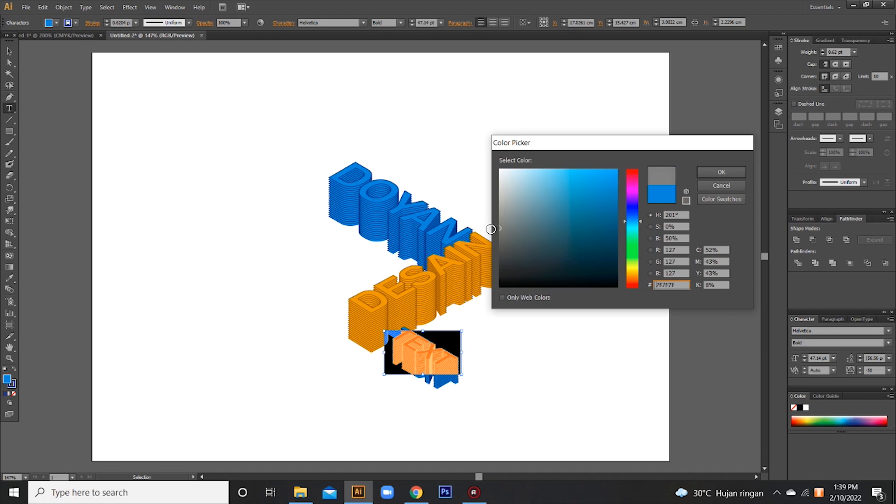
{"action": "left_click", "coordinate": [721, 173]}
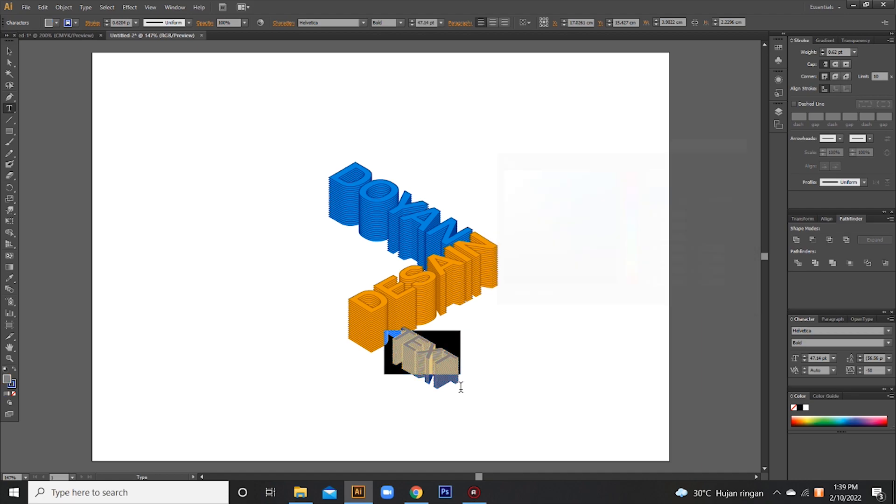
{"action": "double_click", "coordinate": [16, 389]}
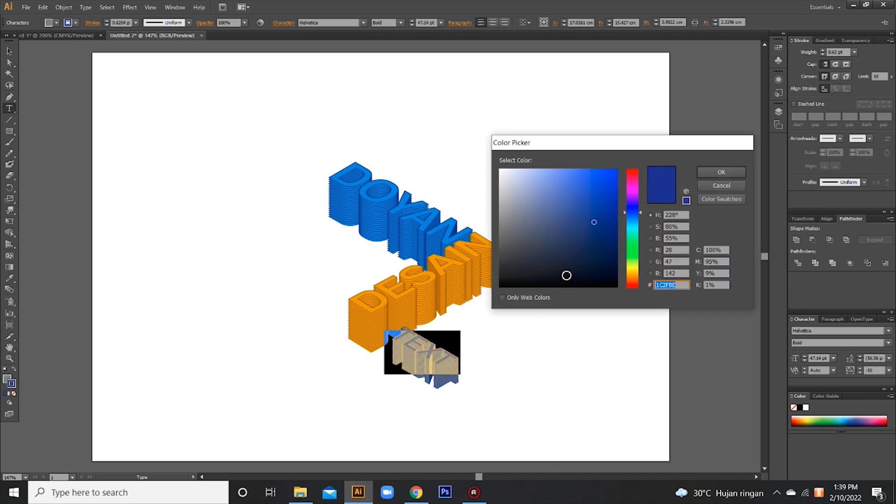
{"action": "mouse_move", "coordinate": [586, 234]}
{"action": "left_mouse_down"}
{"action": "mouse_move", "coordinate": [505, 252]}
{"action": "mouse_move", "coordinate": [500, 265]}
{"action": "left_mouse_up"}
{"action": "left_click", "coordinate": [730, 174]}
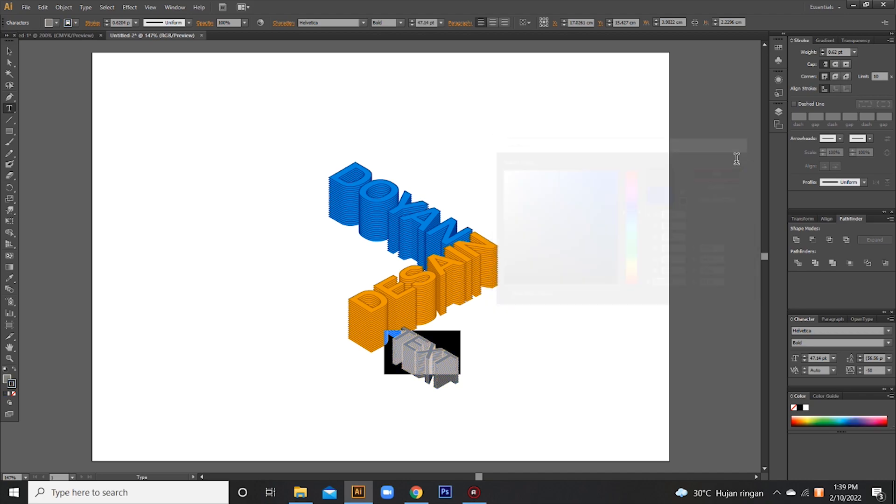
{"action": "left_click", "coordinate": [9, 51]}
{"action": "left_click", "coordinate": [76, 130]}
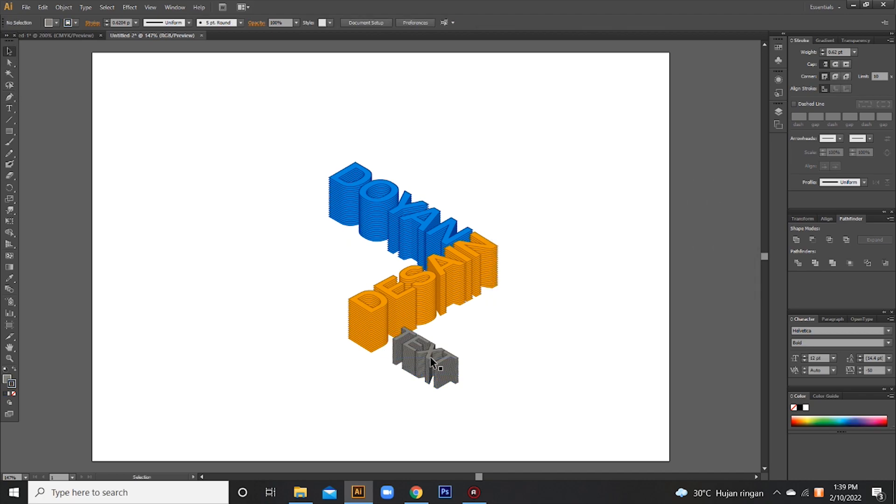
Move the TEXT lettering aside, then duplicate the orange DESAIN lettering and change the copy's text to ISOMETRIC
{"action": "left_click_drag", "start_coordinate": [430, 358], "coordinate": [475, 372]}
{"action": "left_click", "coordinate": [430, 290]}
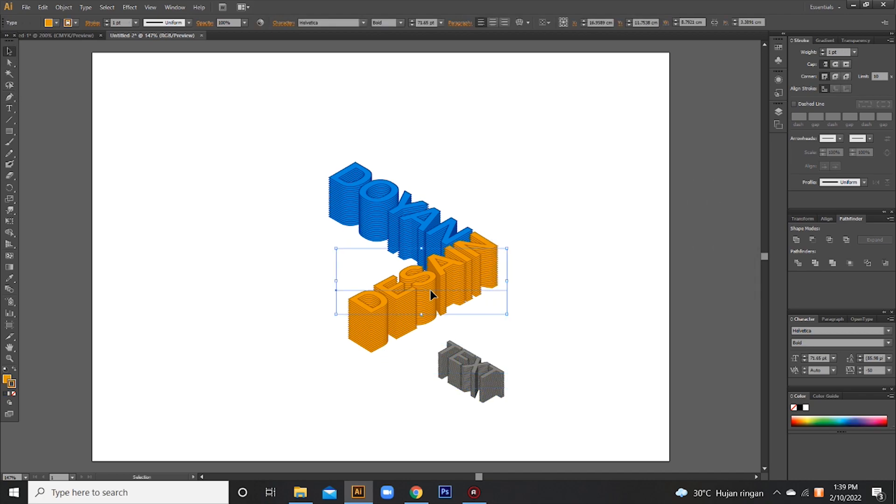
{"action": "left_click_drag", "start_coordinate": [430, 290], "coordinate": [500, 301], "text": "alt"}
{"action": "key", "text": "t"}
{"action": "left_click", "coordinate": [502, 303]}
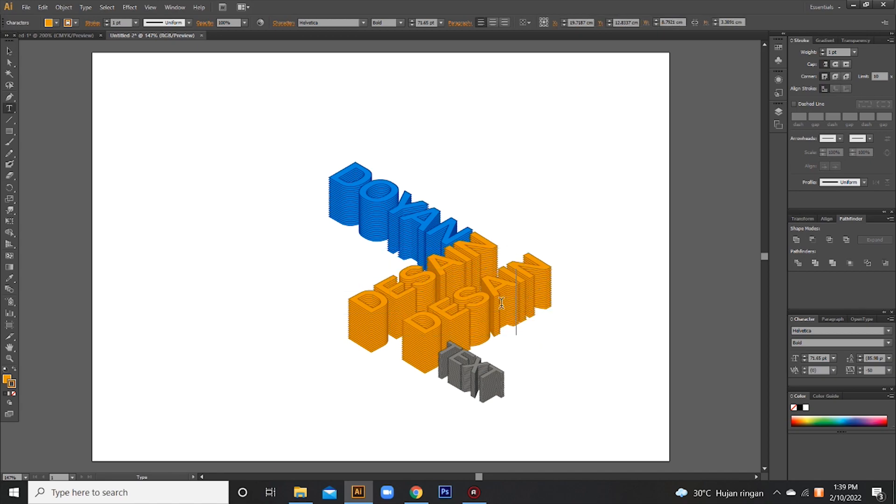
{"action": "double_click", "coordinate": [503, 302]}
{"action": "type", "text": "ISOMETRIC"}
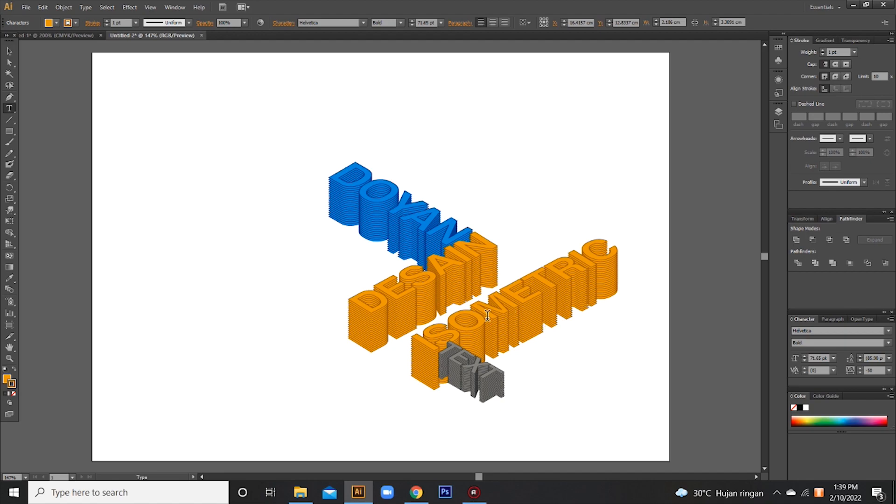
Recolor the ISOMETRIC lettering with a light grey fill and a darker grey 686868 stroke
{"action": "key", "text": "ctrl+a"}
{"action": "double_click", "coordinate": [7, 379]}
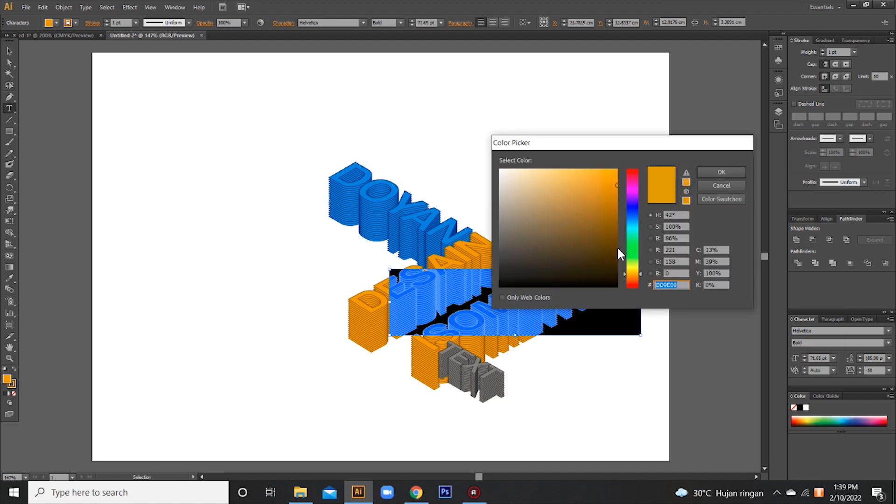
{"action": "mouse_move", "coordinate": [630, 247]}
{"action": "left_mouse_down"}
{"action": "mouse_move", "coordinate": [621, 177]}
{"action": "mouse_move", "coordinate": [628, 191]}
{"action": "left_mouse_up"}
{"action": "left_click_drag", "start_coordinate": [542, 236], "coordinate": [496, 210]}
{"action": "left_click", "coordinate": [724, 172]}
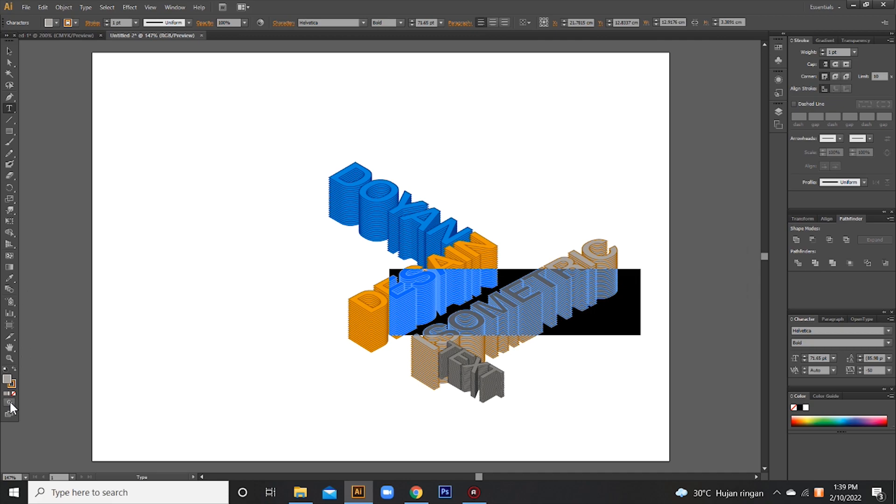
{"action": "double_click", "coordinate": [11, 384]}
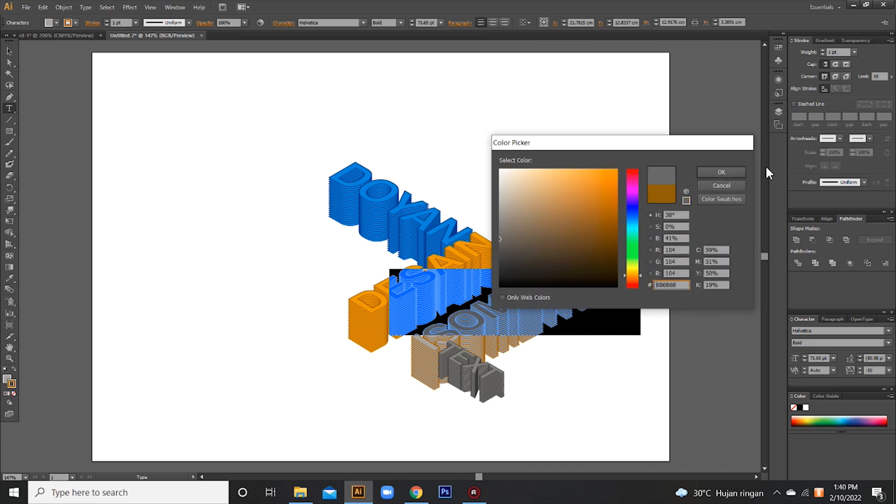
{"action": "left_click", "coordinate": [724, 171]}
{"action": "left_click", "coordinate": [9, 50]}
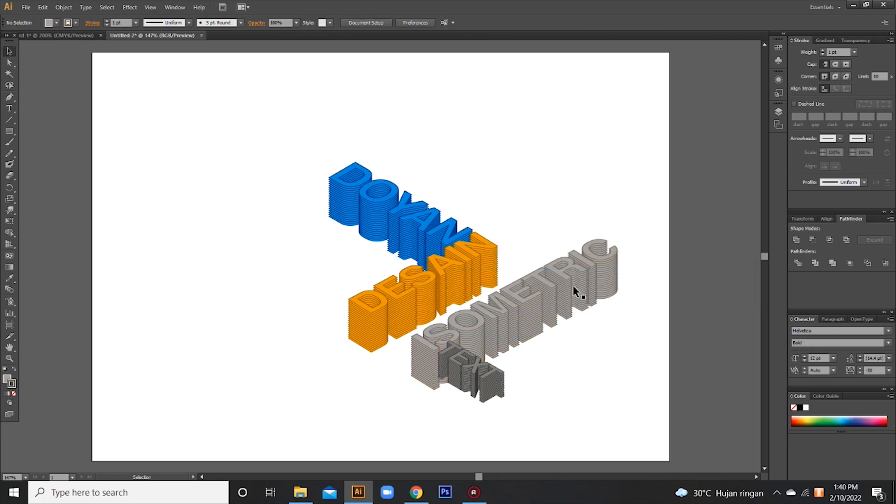
Shrink the ISOMETRIC lettering and place it along the lower edge of the DESAIN lettering
{"action": "left_click", "coordinate": [616, 312]}
{"action": "left_click_drag", "start_coordinate": [641, 335], "coordinate": [543, 318]}
{"action": "left_click", "coordinate": [542, 317]}
{"action": "left_click_drag", "start_coordinate": [493, 277], "coordinate": [440, 309]}
Enlarge the TEXT lettering to about 57 pt and place it below the start of the ISOMETRIC lettering
{"action": "left_click_drag", "start_coordinate": [483, 376], "coordinate": [532, 321]}
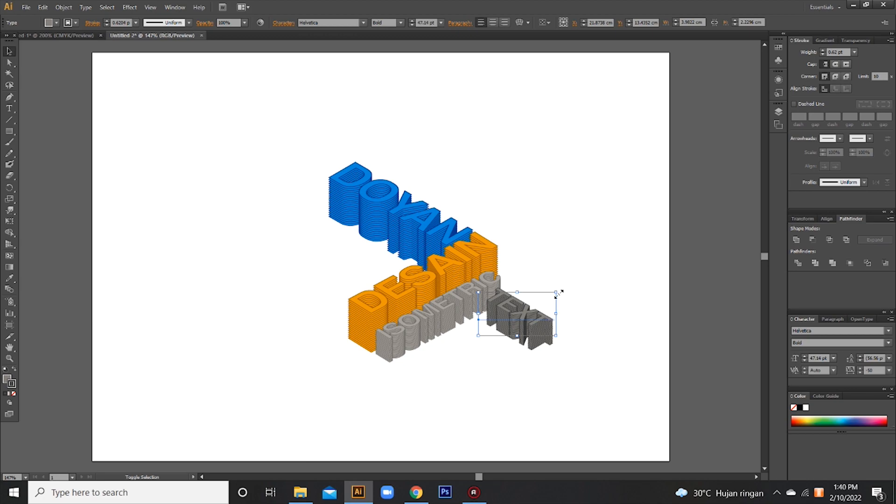
{"action": "left_click_drag", "start_coordinate": [555, 292], "coordinate": [606, 286]}
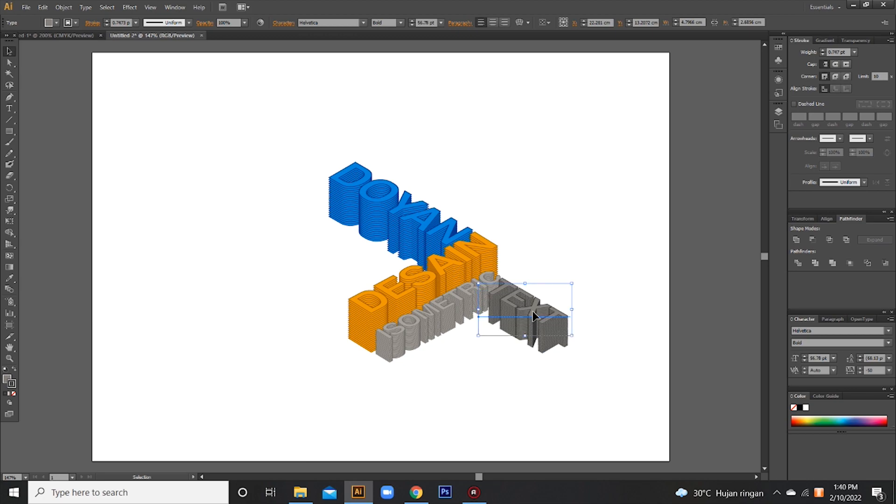
{"action": "mouse_move", "coordinate": [533, 310]}
{"action": "left_mouse_down"}
{"action": "mouse_move", "coordinate": [536, 323]}
{"action": "mouse_move", "coordinate": [534, 316]}
{"action": "left_mouse_up"}
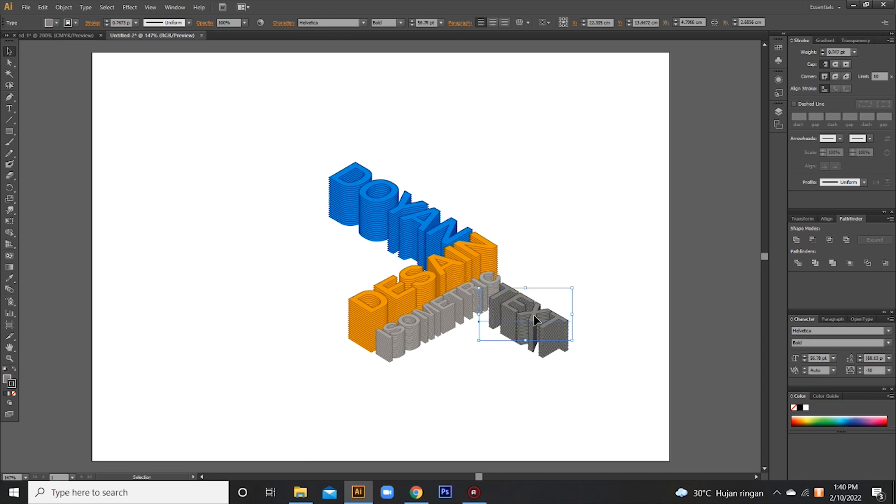
{"action": "left_click", "coordinate": [573, 236]}
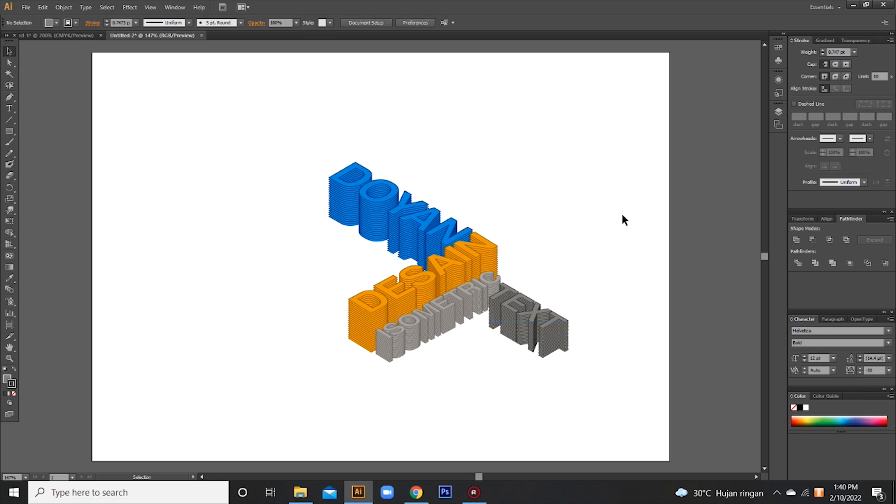
{"action": "left_click_drag", "start_coordinate": [547, 326], "coordinate": [455, 371]}
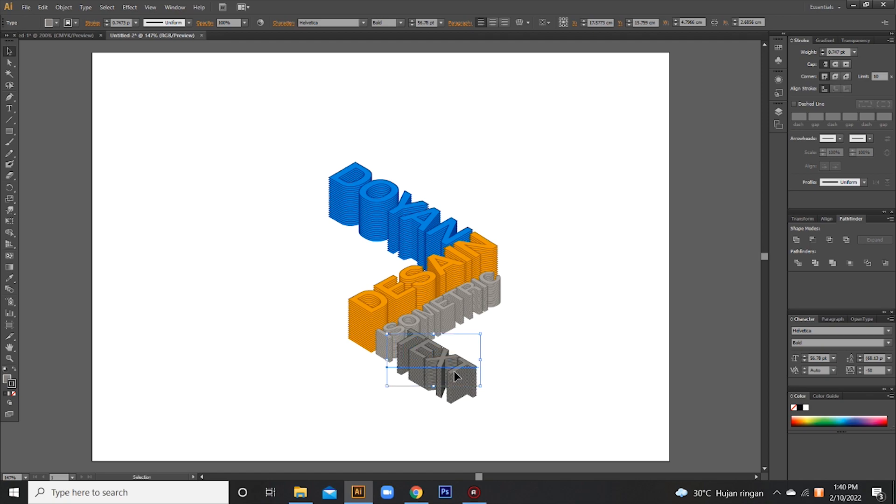
{"action": "left_click", "coordinate": [544, 363]}
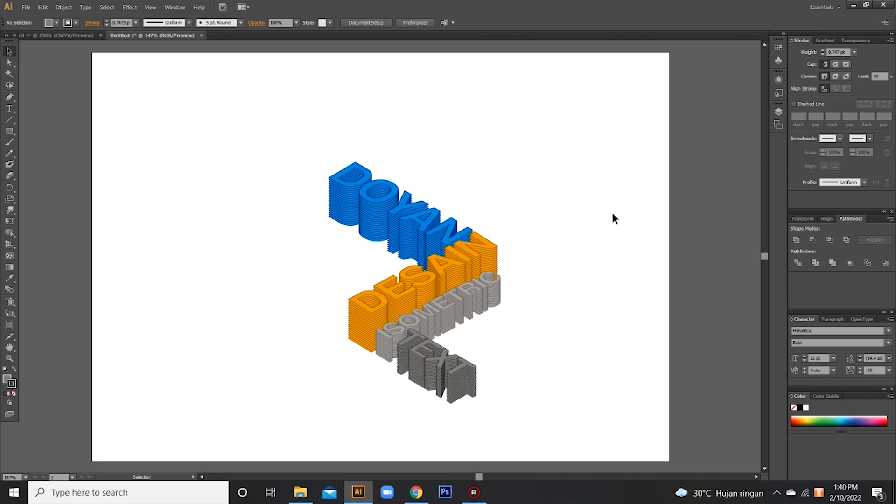
Move all four lettering objects together about 1.5 cm to the left and 2 cm up
{"action": "left_click_drag", "start_coordinate": [266, 146], "coordinate": [567, 430]}
{"action": "left_click_drag", "start_coordinate": [393, 294], "coordinate": [365, 256]}
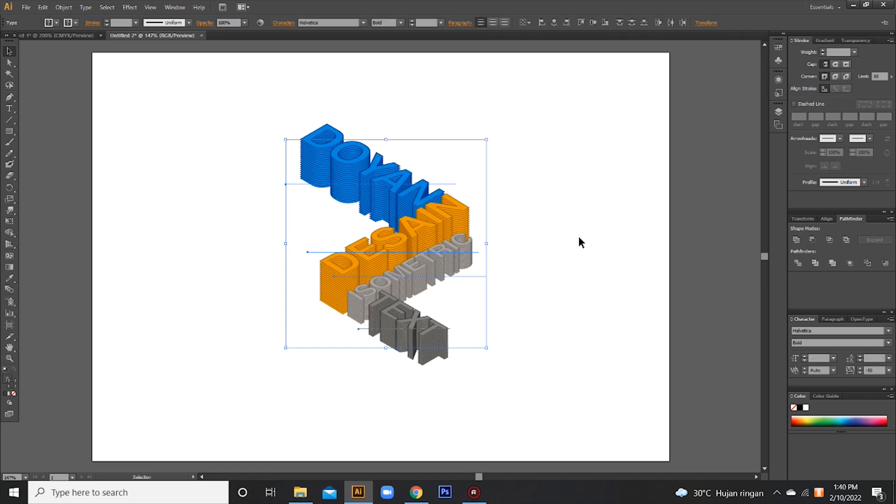
{"action": "left_click", "coordinate": [510, 216]}
Draw a rectangle about 19.8 by 20.2 cm over the lettering and fill it with dark grey 3D3D3D
{"action": "left_click", "coordinate": [10, 131]}
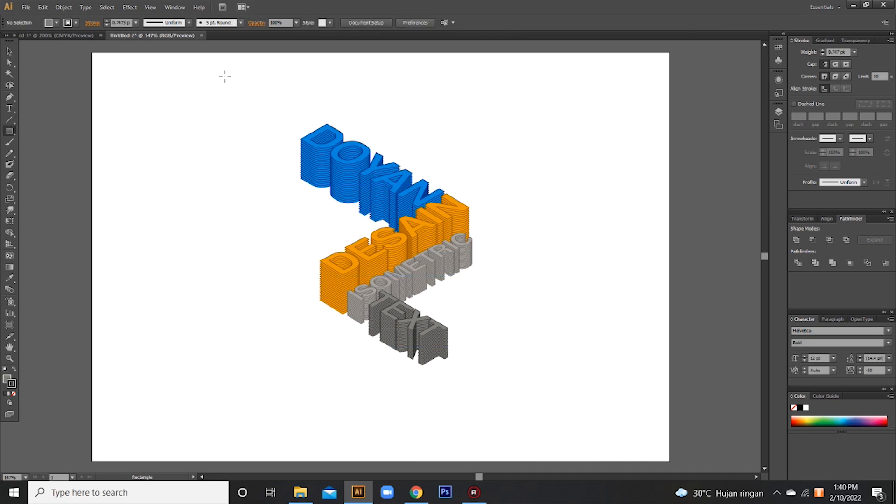
{"action": "mouse_move", "coordinate": [201, 71]}
{"action": "left_mouse_down"}
{"action": "mouse_move", "coordinate": [644, 444]}
{"action": "mouse_move", "coordinate": [590, 469]}
{"action": "mouse_move", "coordinate": [587, 462]}
{"action": "left_mouse_up"}
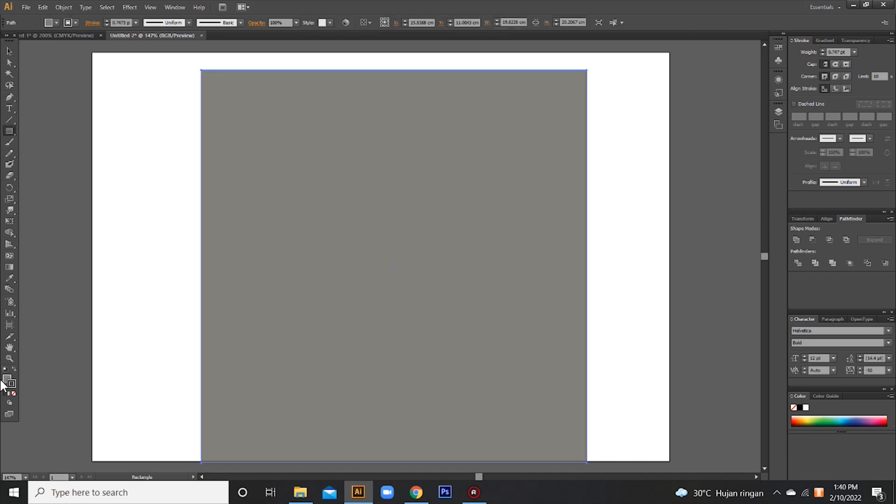
{"action": "double_click", "coordinate": [9, 382]}
{"action": "type", "text": "303030"}
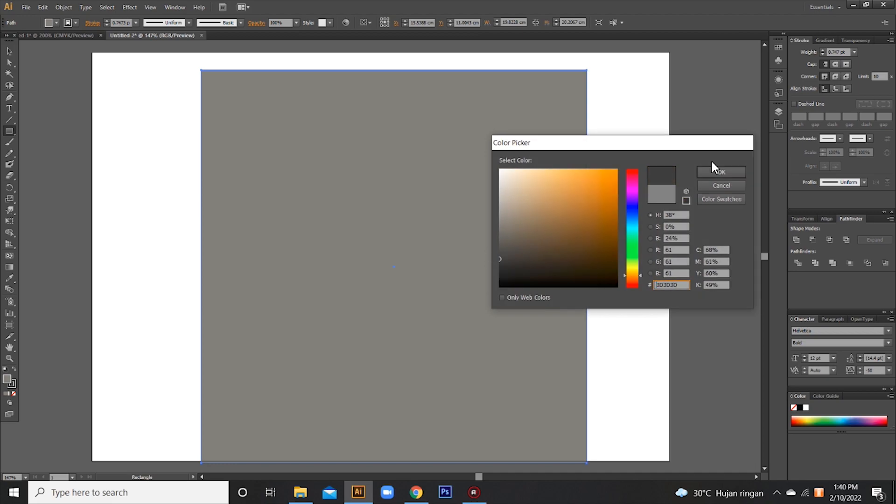
{"action": "left_click", "coordinate": [715, 173]}
Send the dark grey rectangle behind the lettering and shift it slightly up and to the left
{"action": "right_click", "coordinate": [523, 181]}
{"action": "double_click", "coordinate": [9, 51]}
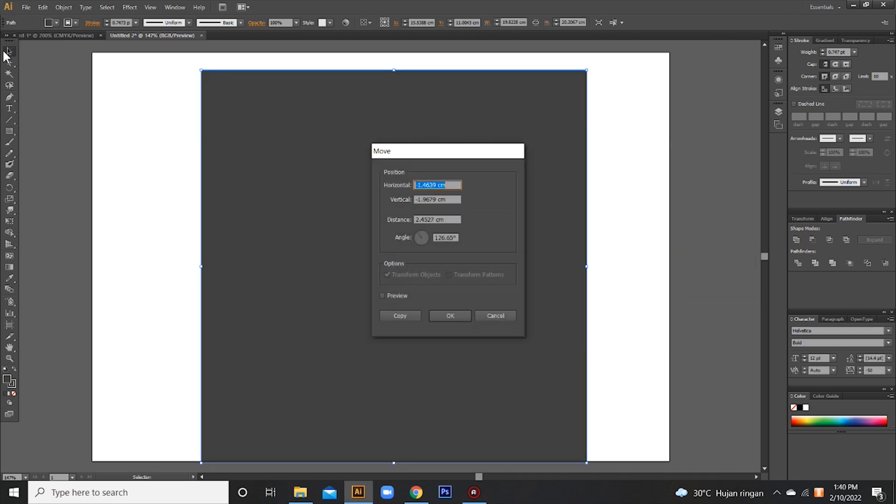
{"action": "left_click", "coordinate": [495, 319]}
{"action": "right_click", "coordinate": [396, 279]}
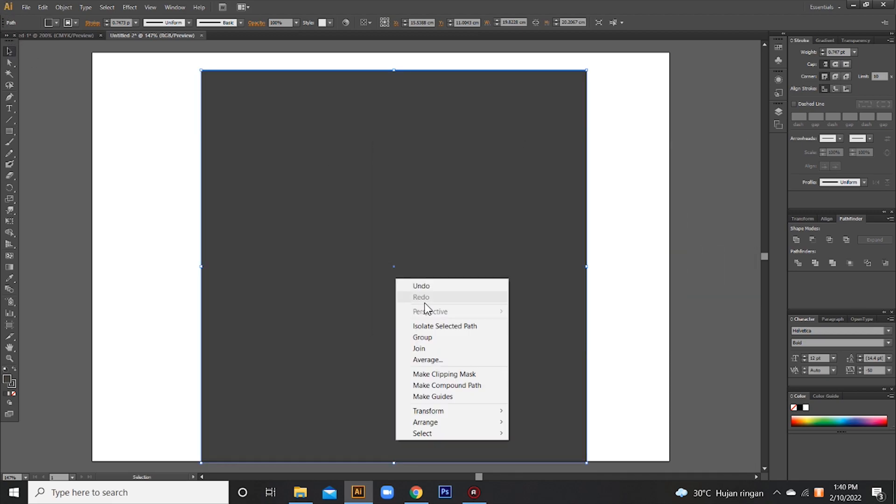
{"action": "mouse_move", "coordinate": [460, 425]}
{"action": "left_click", "coordinate": [537, 456]}
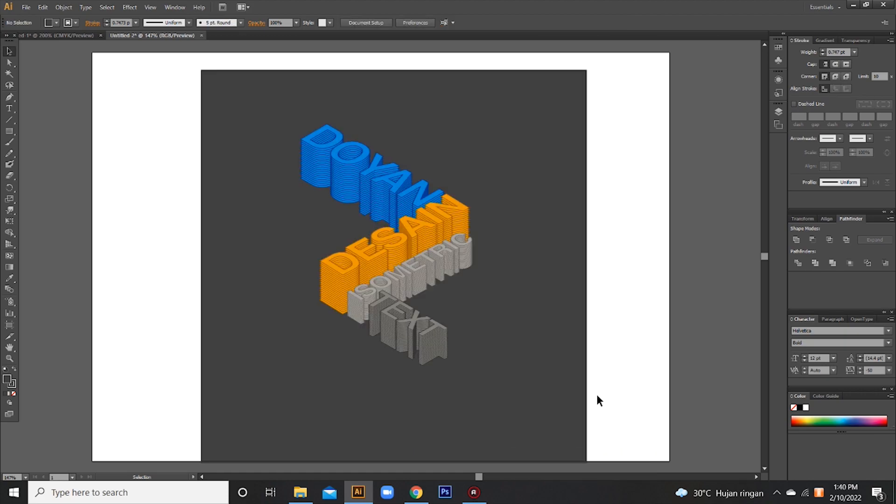
{"action": "left_click_drag", "start_coordinate": [511, 340], "coordinate": [503, 337]}
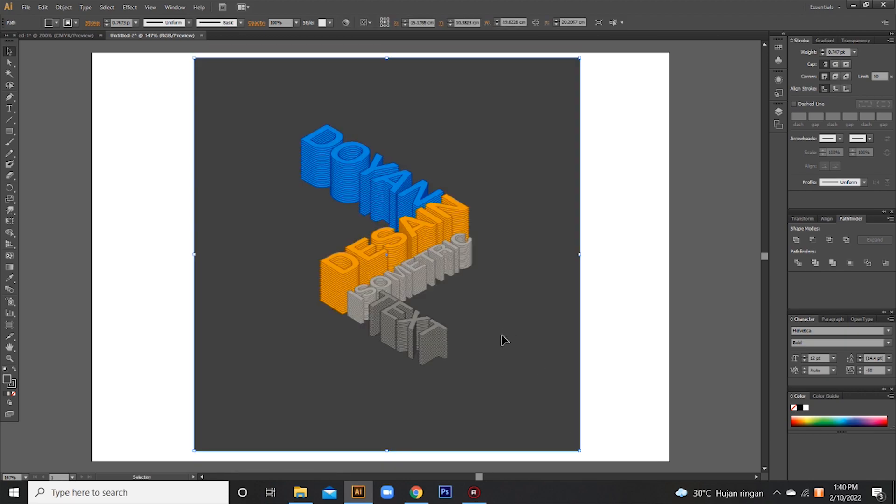
Widen the dark grey background rectangle to the right until it is about 27.9 cm wide
{"action": "key", "text": "ctrl+equal"}
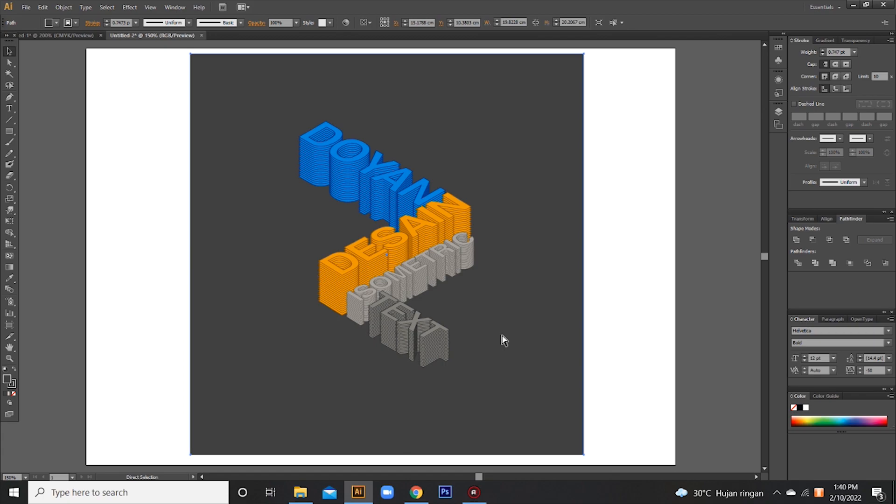
{"action": "key", "text": "ctrl+equal"}
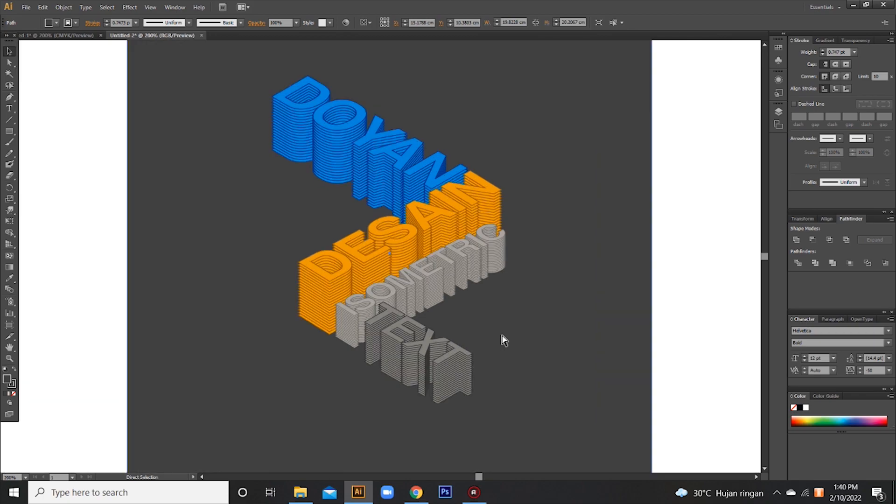
{"action": "key", "text": "ctrl+equal"}
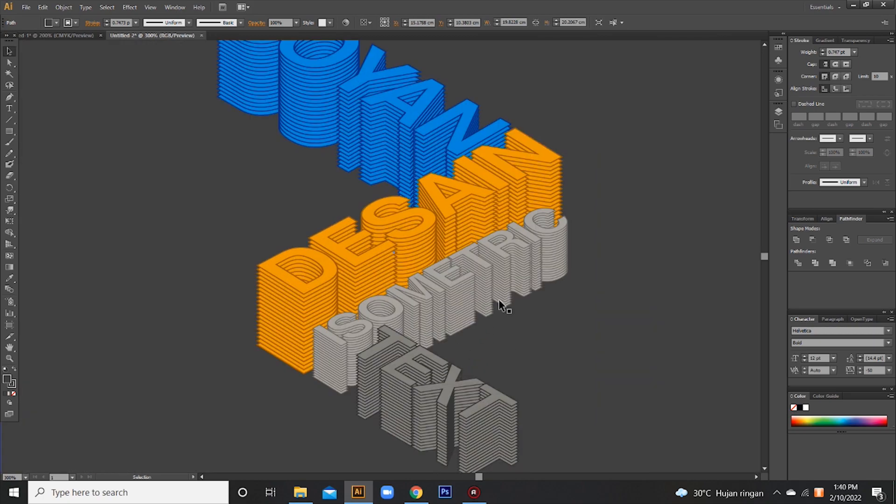
{"action": "key", "text": "ctrl+minus"}
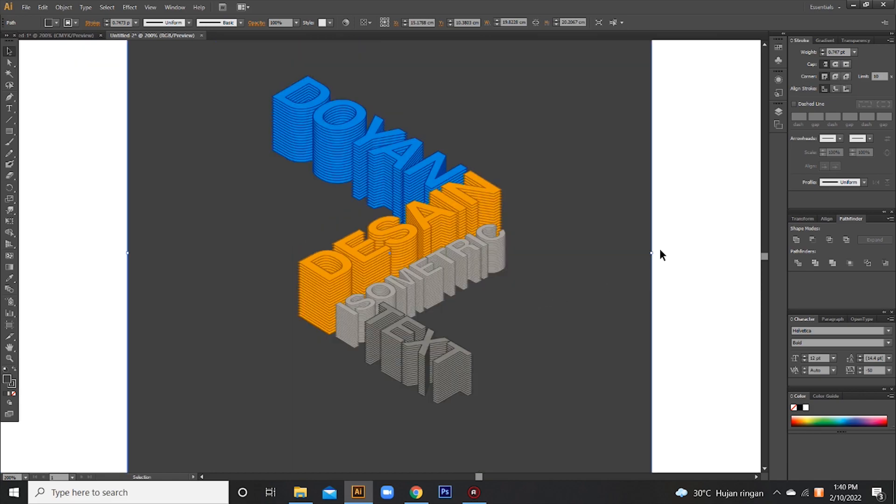
{"action": "left_click_drag", "start_coordinate": [652, 253], "coordinate": [771, 247]}
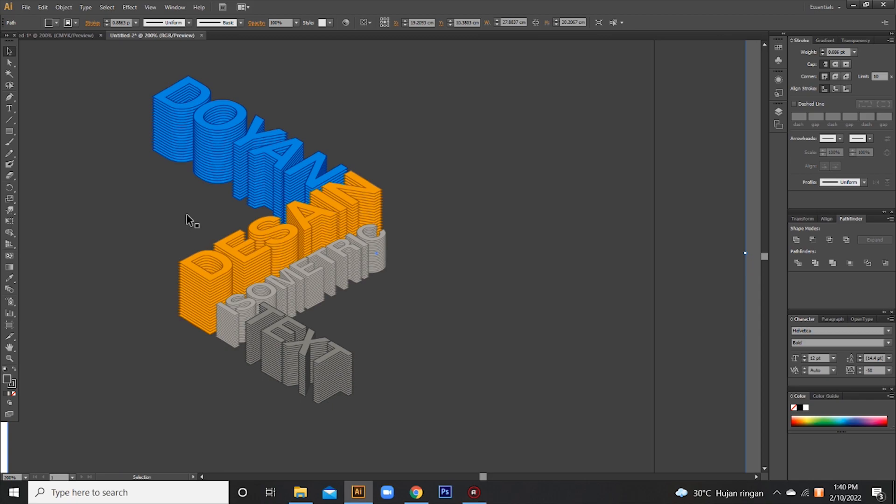
Try several typefaces on the whole ISOMETRIC text and settle on the Lean Regular font
{"action": "scroll", "coordinate": [138, 286], "scroll_direction": "up", "scroll_amount": 1}
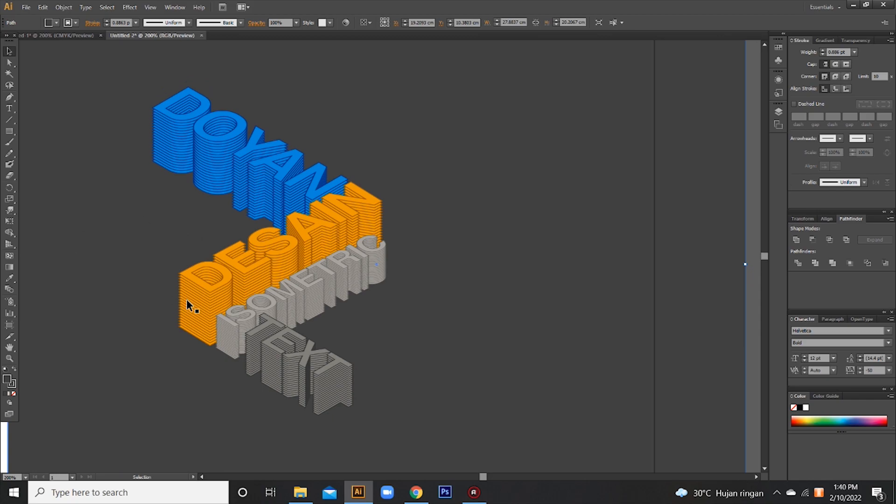
{"action": "left_click", "coordinate": [290, 241]}
{"action": "double_click", "coordinate": [309, 302]}
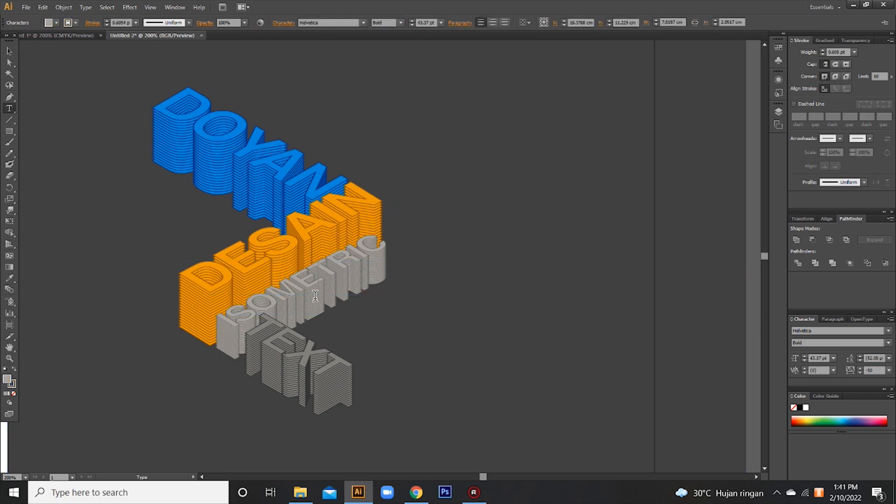
{"action": "key", "text": "ctrl+a"}
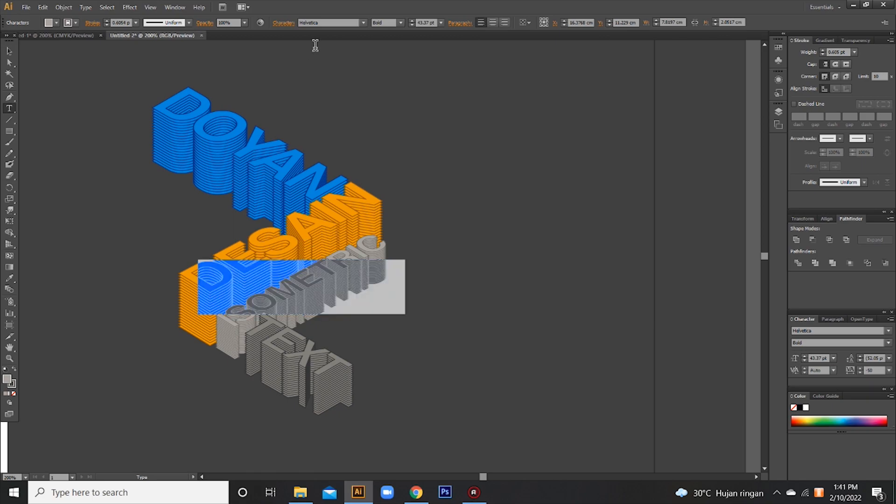
{"action": "left_click", "coordinate": [329, 25]}
{"action": "key", "text": "Down"}
{"action": "key", "text": "Down"}
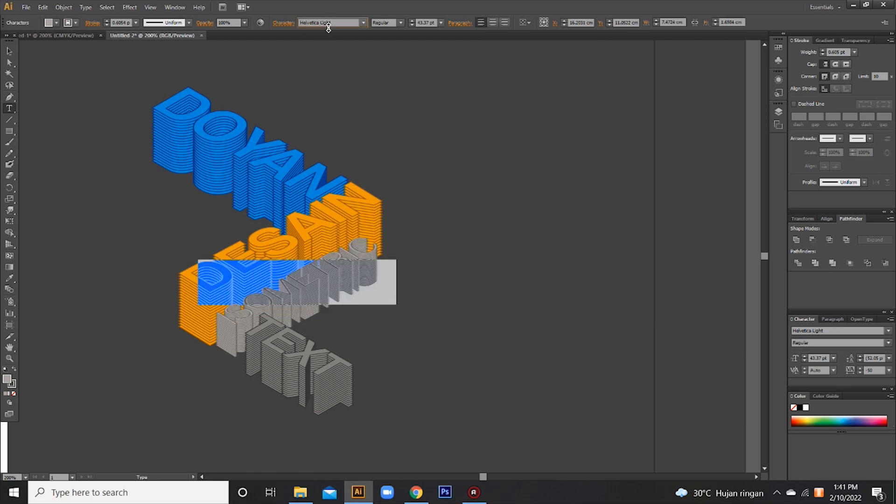
{"action": "key", "text": "Down"}
{"action": "key", "text": "Down"}
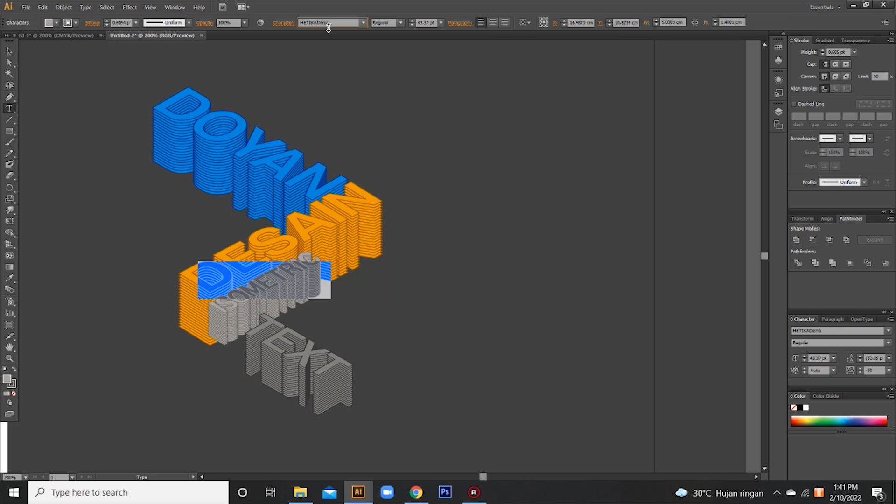
{"action": "key", "text": "Down"}
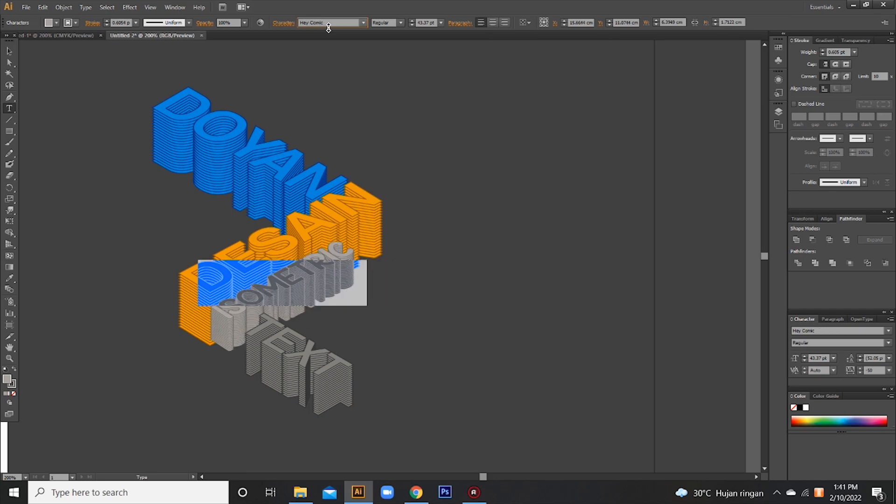
{"action": "key", "text": "Down"}
{"action": "key", "text": "Down"}
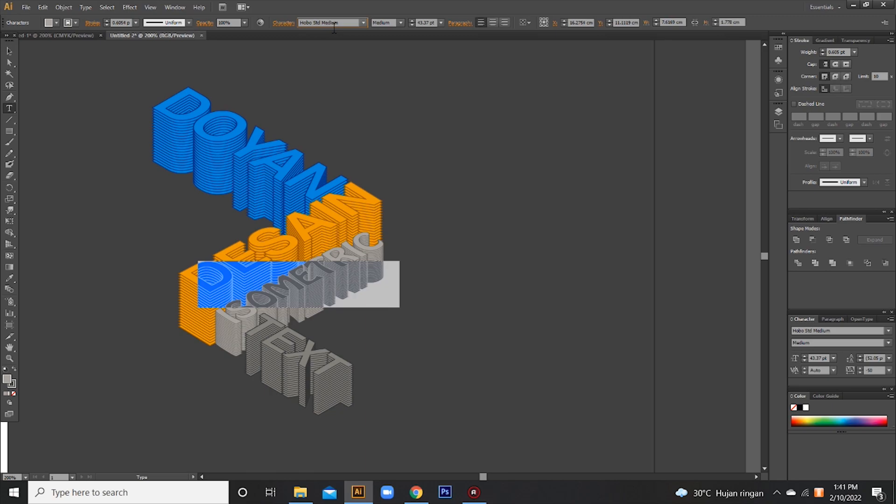
{"action": "left_click", "coordinate": [364, 23]}
{"action": "left_click", "coordinate": [325, 248]}
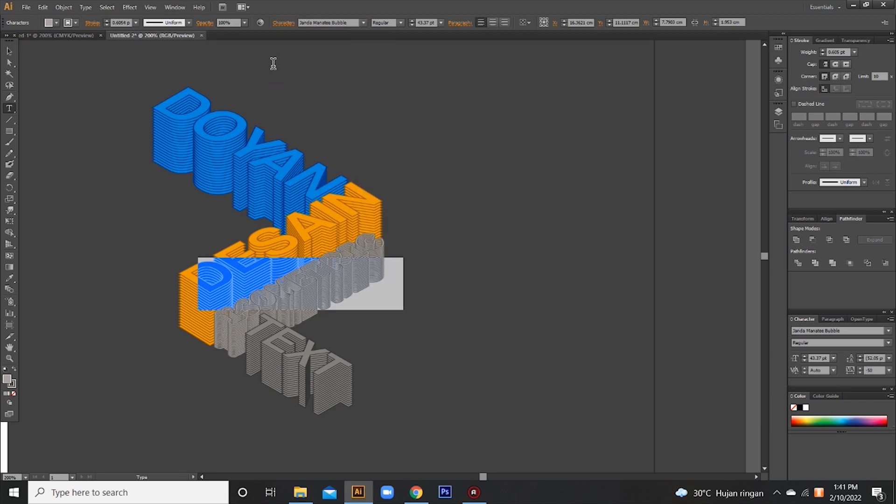
{"action": "scroll", "coordinate": [329, 24], "scroll_direction": "down", "scroll_amount": 1}
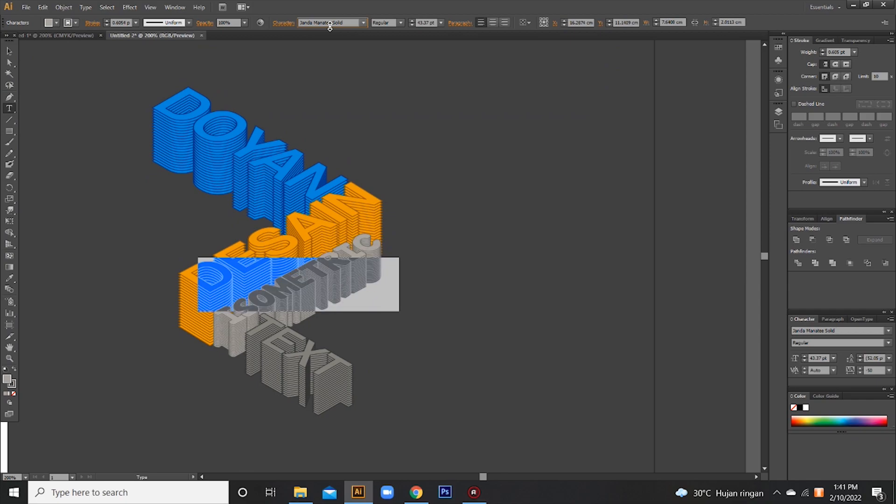
{"action": "scroll", "coordinate": [330, 23], "scroll_direction": "down", "scroll_amount": 1}
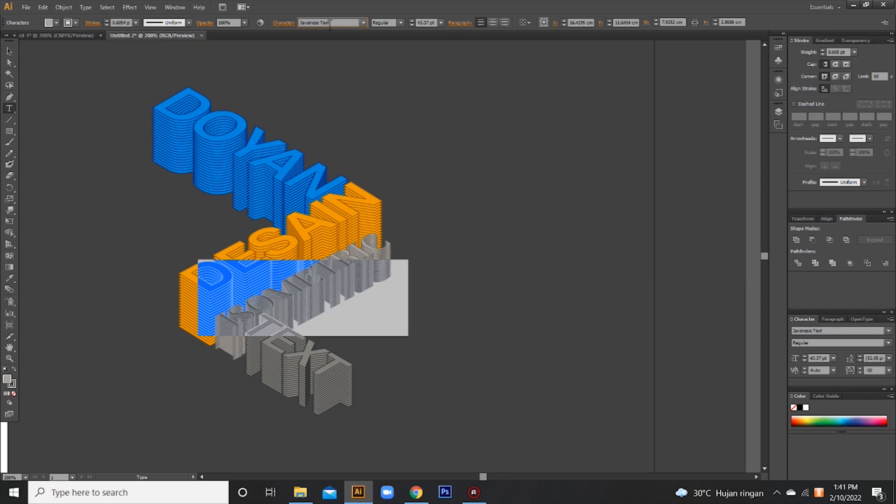
{"action": "scroll", "coordinate": [330, 23], "scroll_direction": "down", "scroll_amount": 1}
{"action": "scroll", "coordinate": [330, 24], "scroll_direction": "down", "scroll_amount": 2}
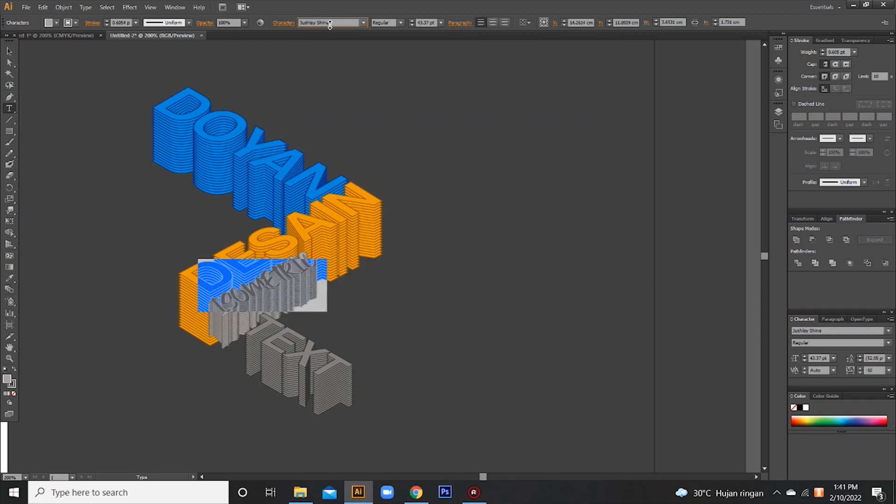
{"action": "scroll", "coordinate": [329, 26], "scroll_direction": "down", "scroll_amount": 1}
{"action": "scroll", "coordinate": [329, 26], "scroll_direction": "down", "scroll_amount": 1}
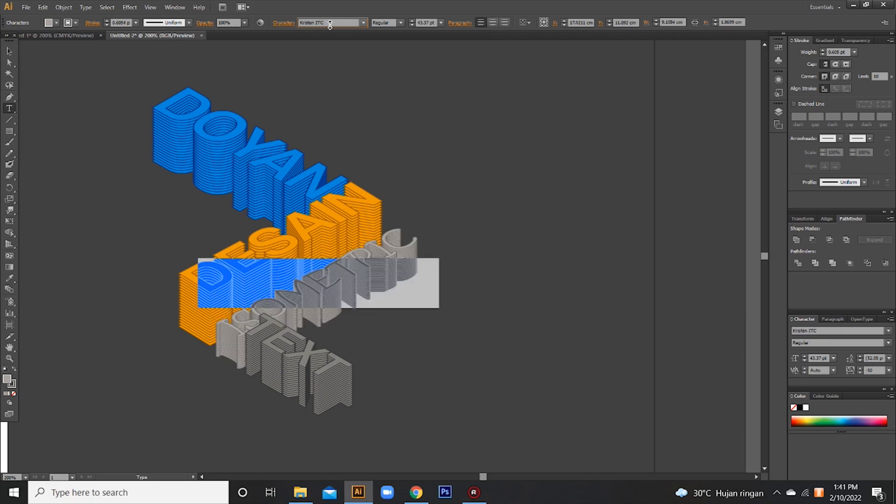
{"action": "scroll", "coordinate": [329, 25], "scroll_direction": "down", "scroll_amount": 2}
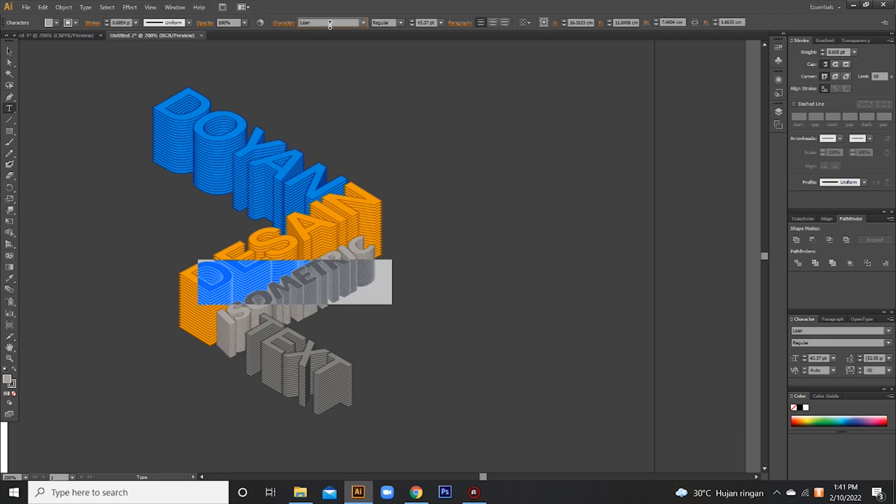
{"action": "left_click", "coordinate": [9, 51]}
Give the ISOMETRIC lettering a darker grey stroke colour
{"action": "left_click", "coordinate": [268, 289]}
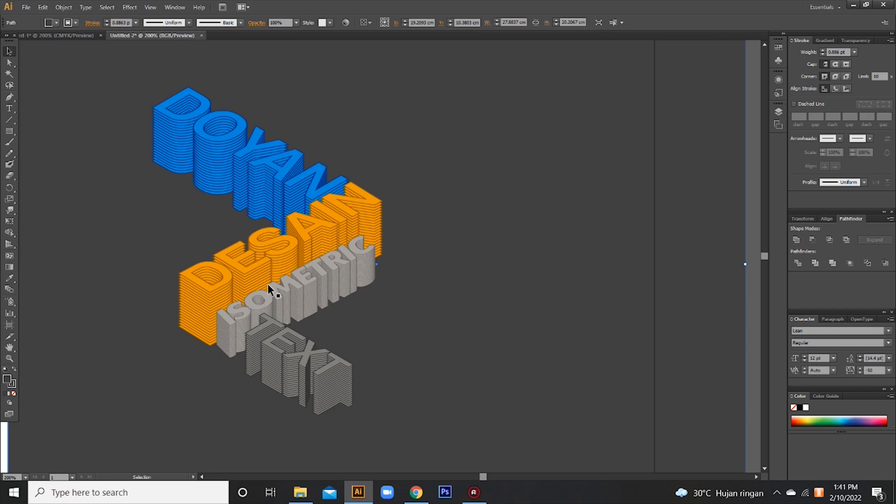
{"action": "left_click", "coordinate": [268, 286]}
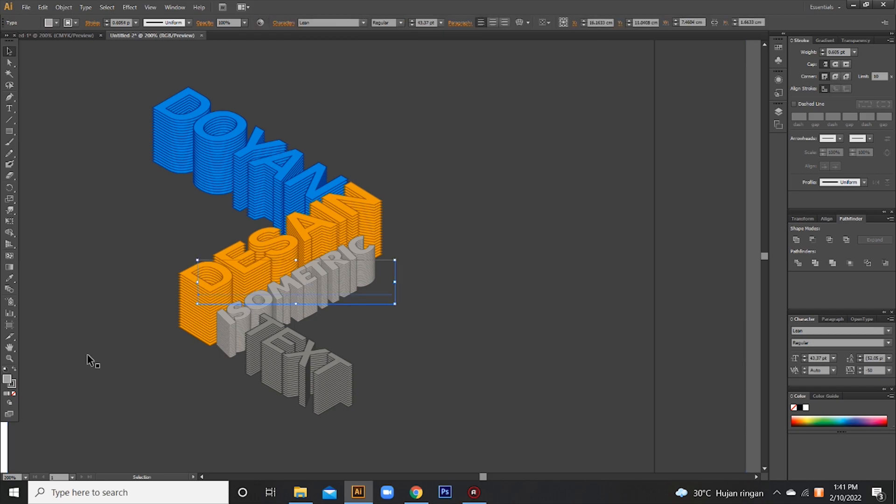
{"action": "left_click", "coordinate": [14, 384]}
{"action": "double_click", "coordinate": [13, 381]}
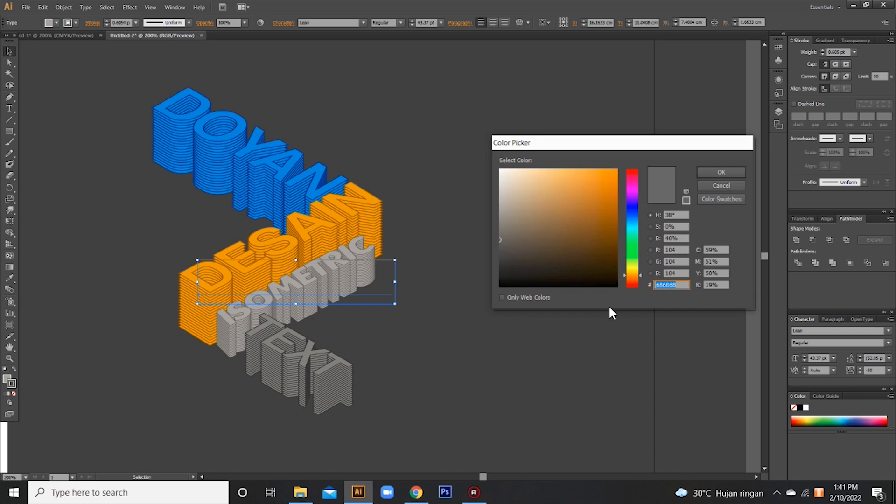
{"action": "left_click", "coordinate": [721, 172]}
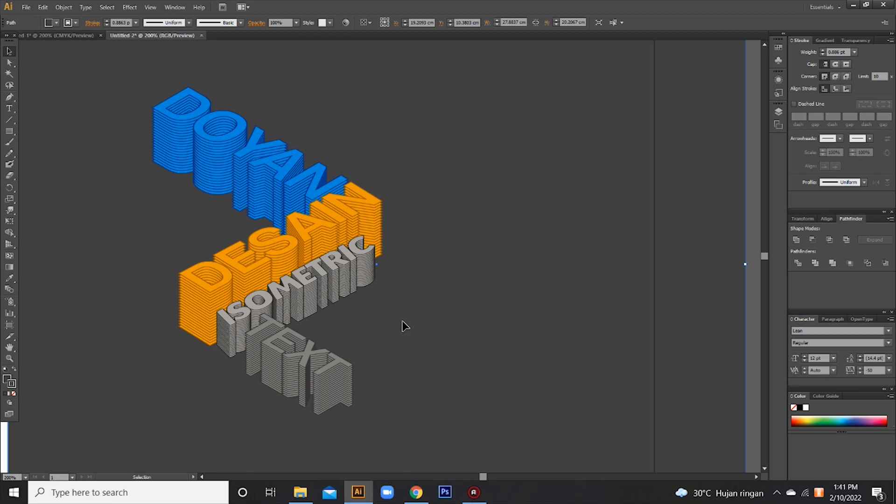
Set the TEXT lettering's stroke colour to 161616 and place the word just below the start of ISOMETRIC
{"action": "left_click_drag", "start_coordinate": [304, 363], "coordinate": [357, 335]}
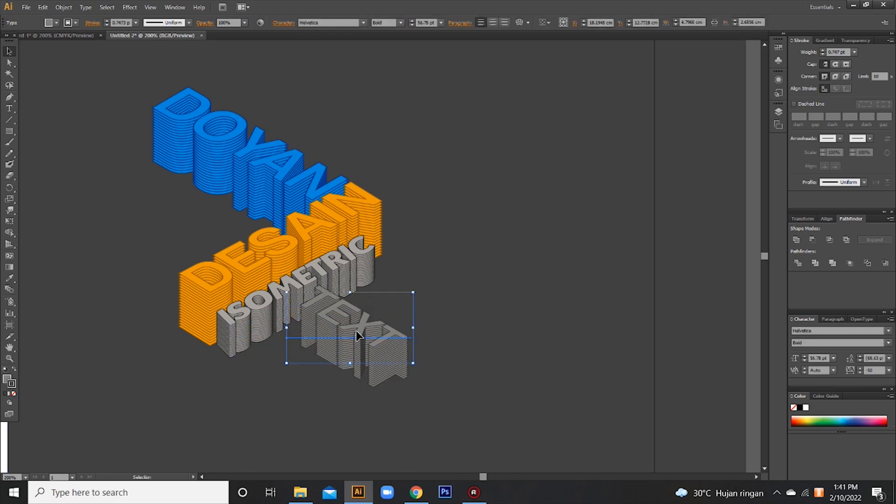
{"action": "double_click", "coordinate": [13, 381]}
{"action": "left_click", "coordinate": [500, 279]}
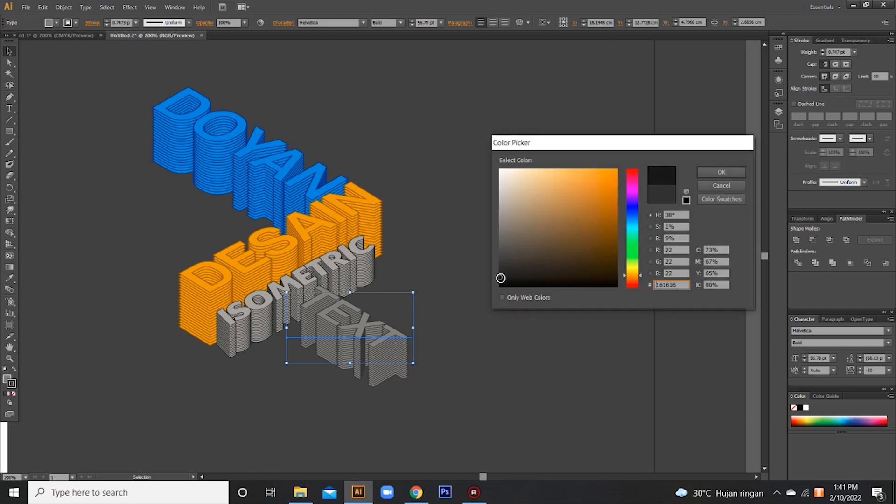
{"action": "left_click", "coordinate": [722, 172]}
{"action": "left_click", "coordinate": [517, 364]}
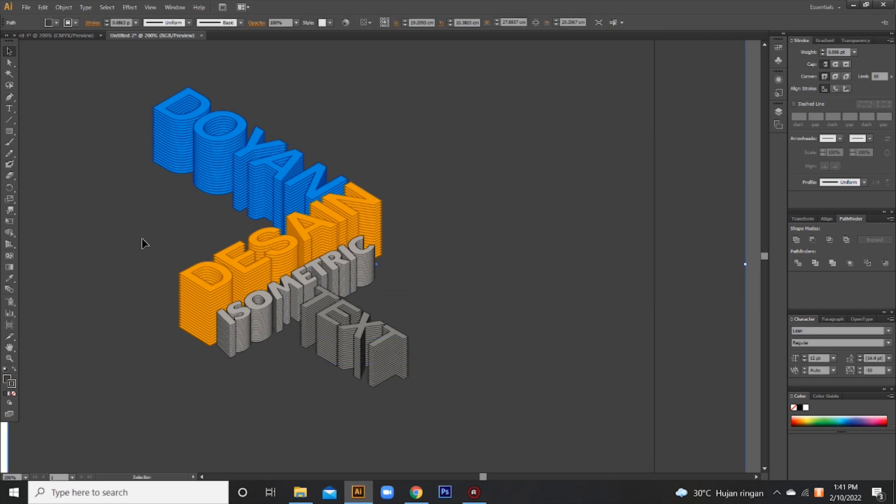
{"action": "left_click_drag", "start_coordinate": [359, 330], "coordinate": [300, 357]}
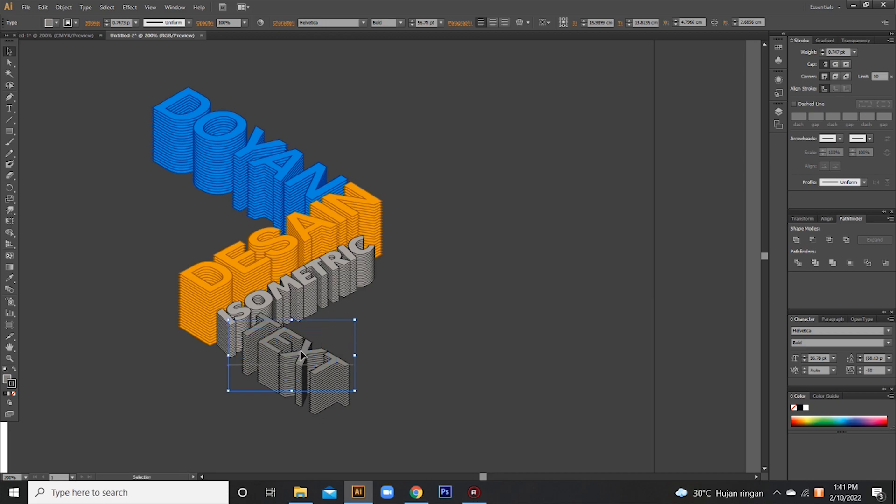
{"action": "left_click", "coordinate": [428, 355]}
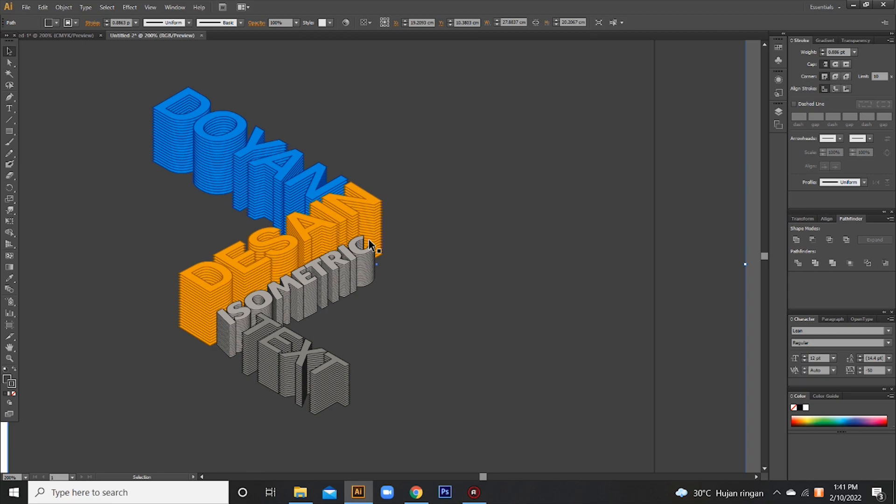
Reposition DOYAN about 3 cm to the left and 1.2 cm down, and nudge DESAIN slightly left and up
{"action": "left_click_drag", "start_coordinate": [284, 144], "coordinate": [388, 177]}
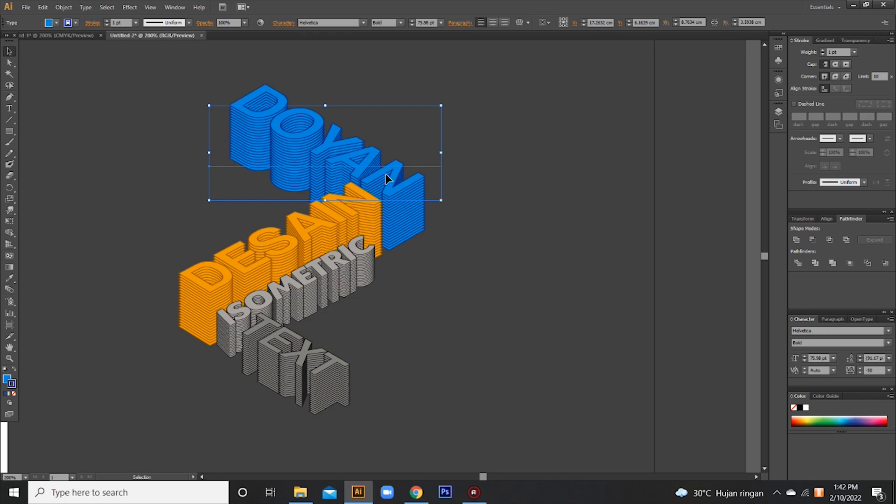
{"action": "left_click_drag", "start_coordinate": [380, 178], "coordinate": [232, 217]}
{"action": "mouse_move", "coordinate": [288, 241]}
{"action": "left_mouse_down"}
{"action": "mouse_move", "coordinate": [271, 257]}
{"action": "mouse_move", "coordinate": [298, 240]}
{"action": "left_mouse_up"}
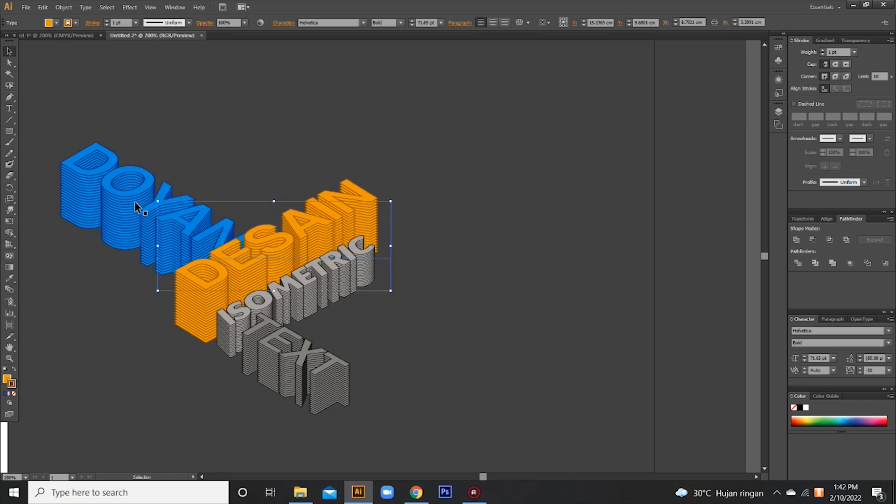
{"action": "left_click_drag", "start_coordinate": [150, 211], "coordinate": [172, 186]}
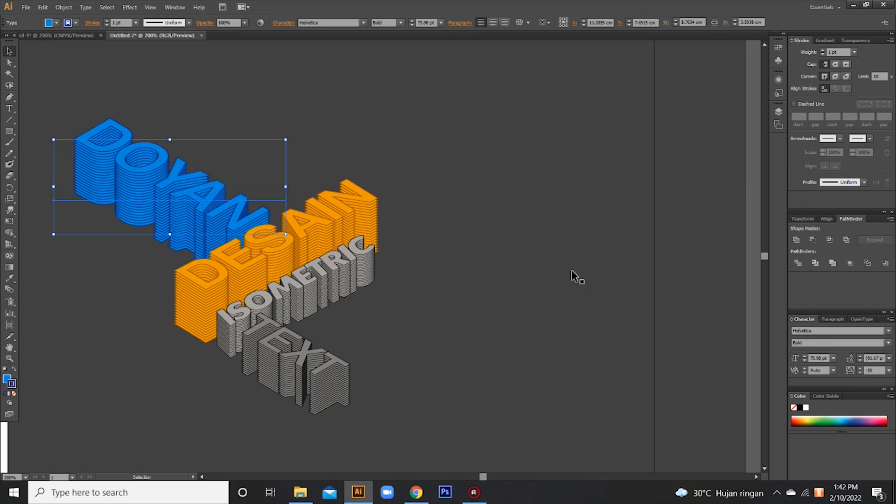
{"action": "left_click", "coordinate": [571, 274]}
Extend the dark grey background rectangle to the left until it is about 41.1 cm wide
{"action": "left_click_drag", "start_coordinate": [290, 349], "coordinate": [420, 351]}
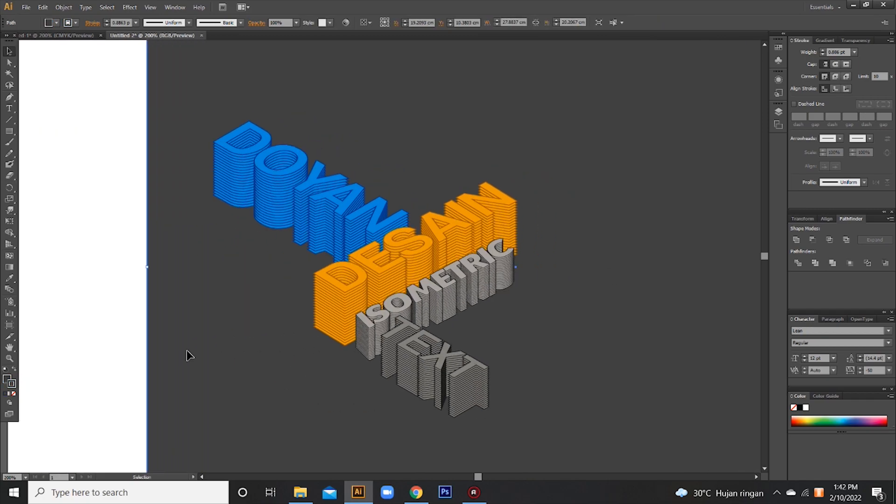
{"action": "left_click_drag", "start_coordinate": [148, 269], "coordinate": [1, 282]}
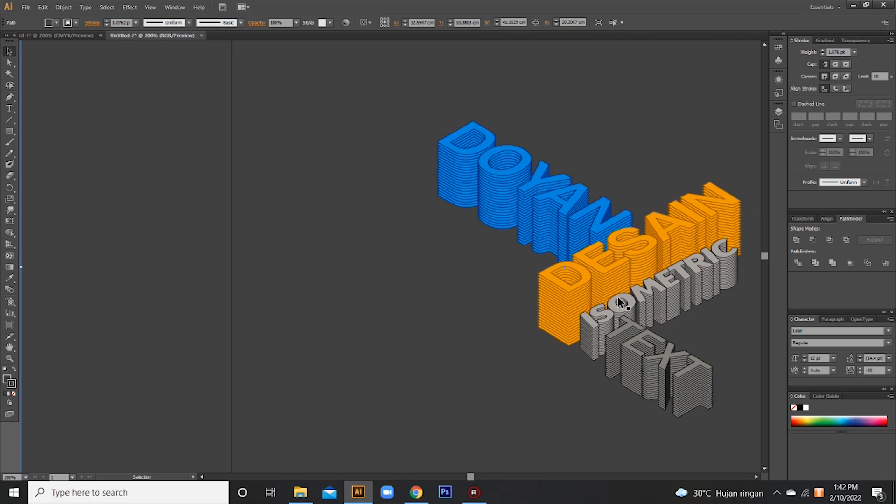
{"action": "left_click_drag", "start_coordinate": [653, 341], "coordinate": [423, 334]}
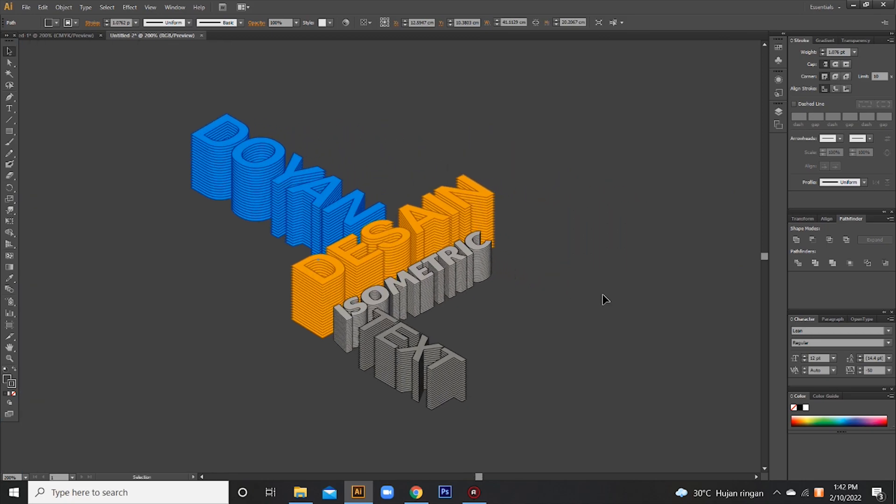